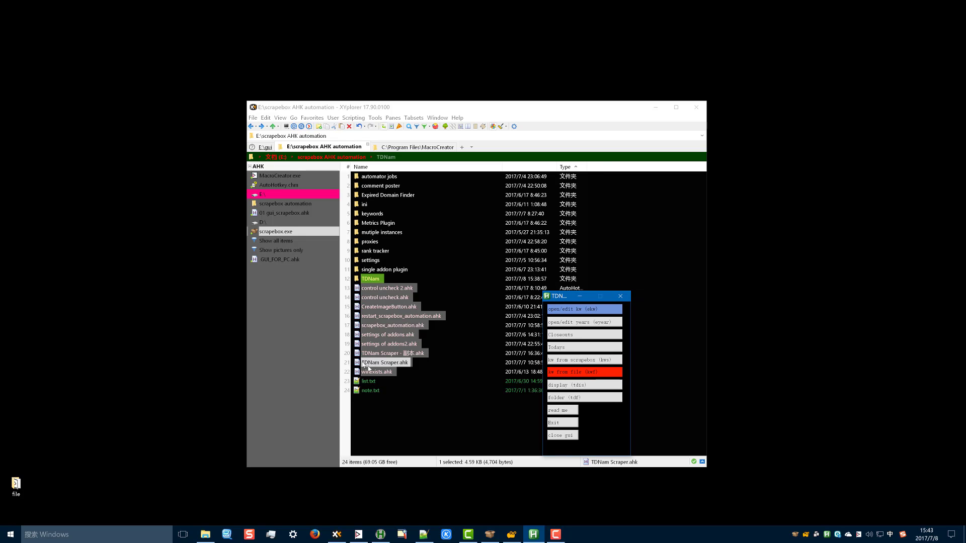
Step: Close the TDN control panel and relaunch TDNam Scraper.ahk from the scrapebox AHK automation folder
mouse_move(490, 535)
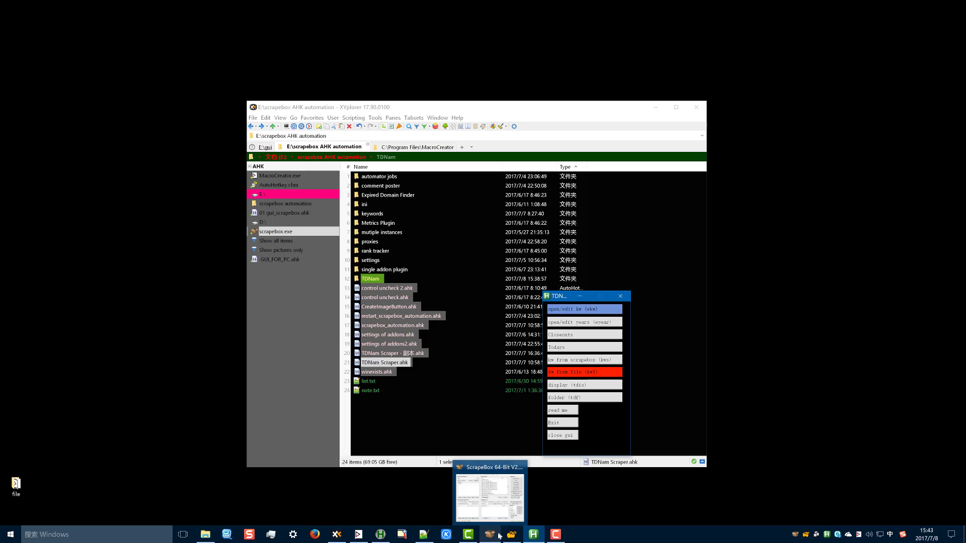
click(479, 480)
click(500, 406)
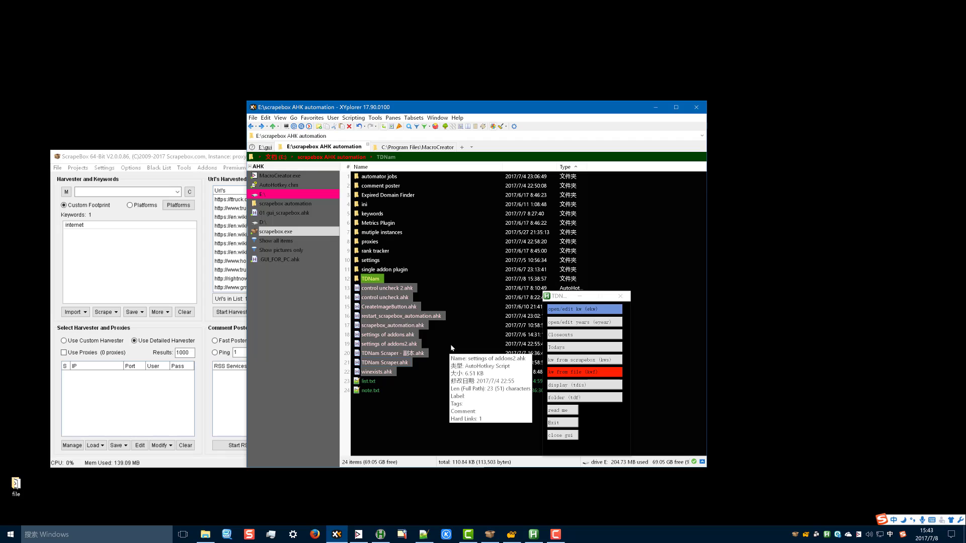
click(621, 295)
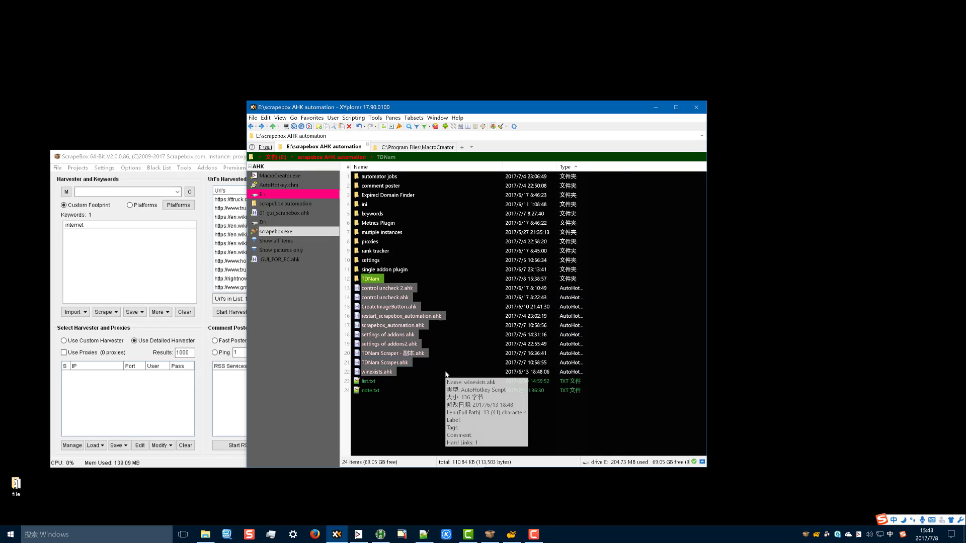
click(400, 363)
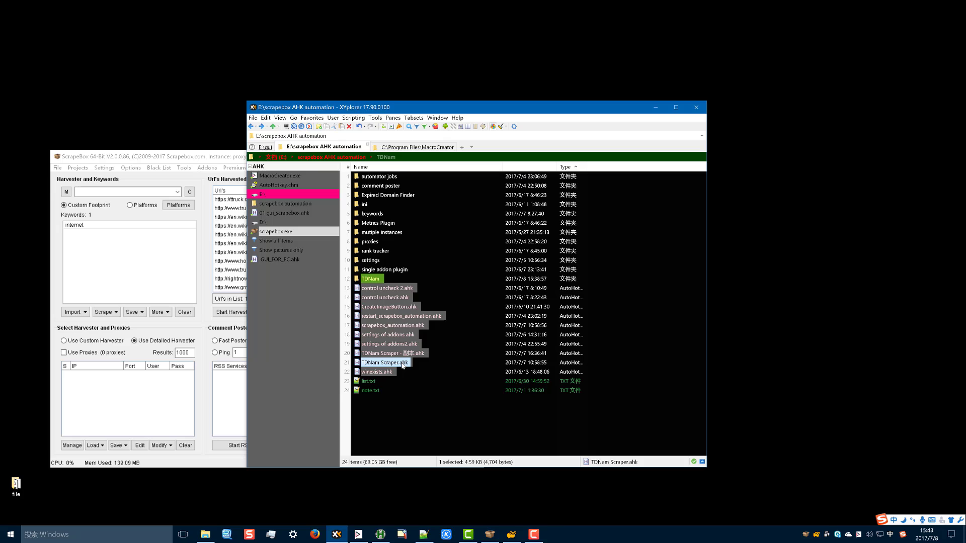
double_click(402, 363)
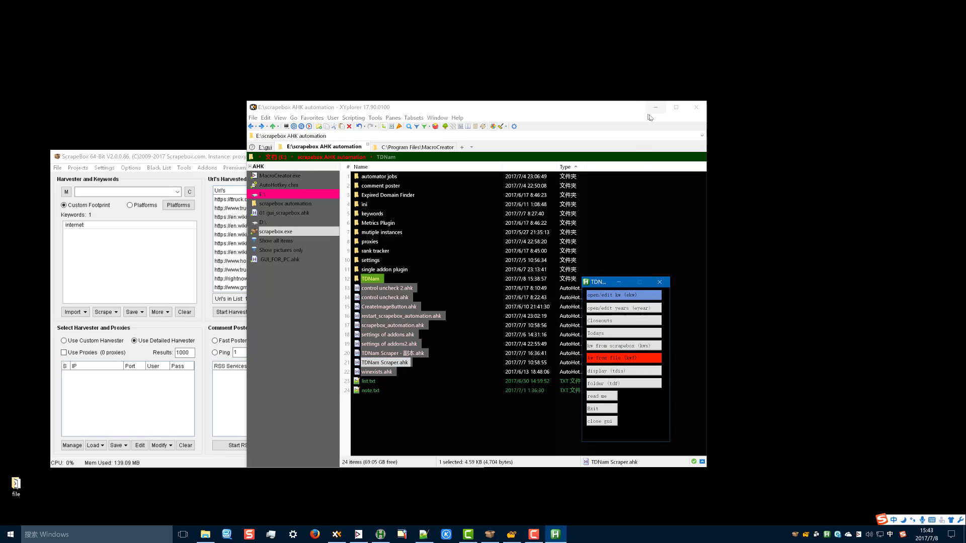
click(491, 258)
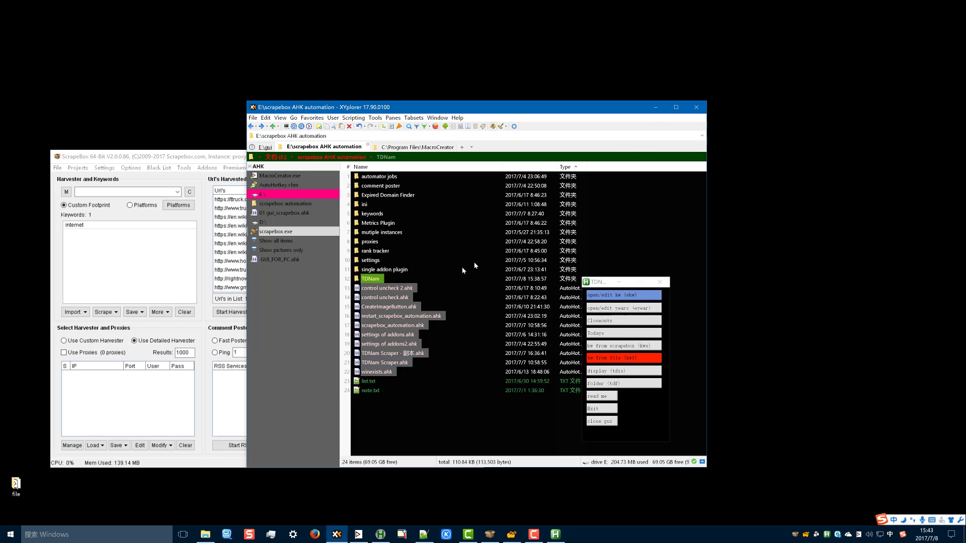
Step: Open the TDNam subfolder showing keywords_for_TDNam.txt, years.txt and the dated output files
double_click(370, 280)
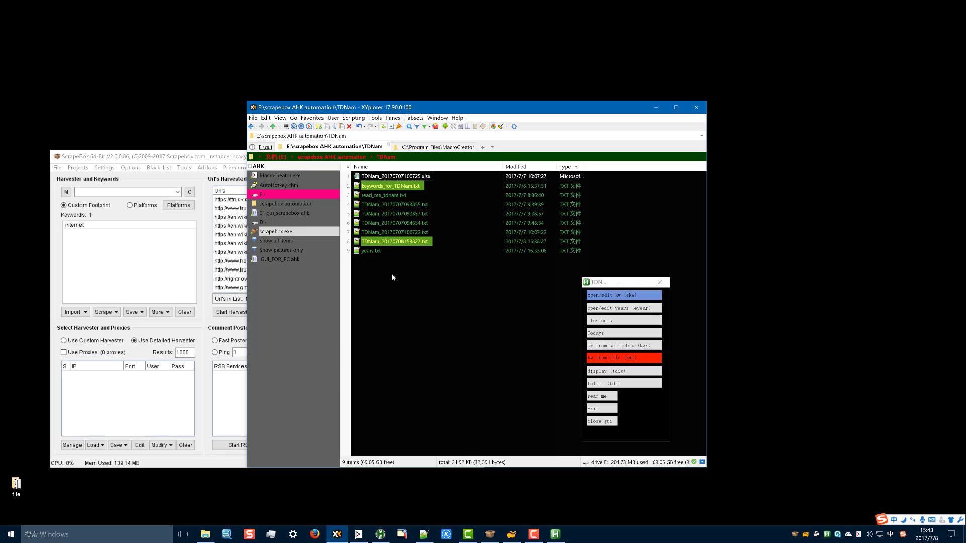
key(BackSpace)
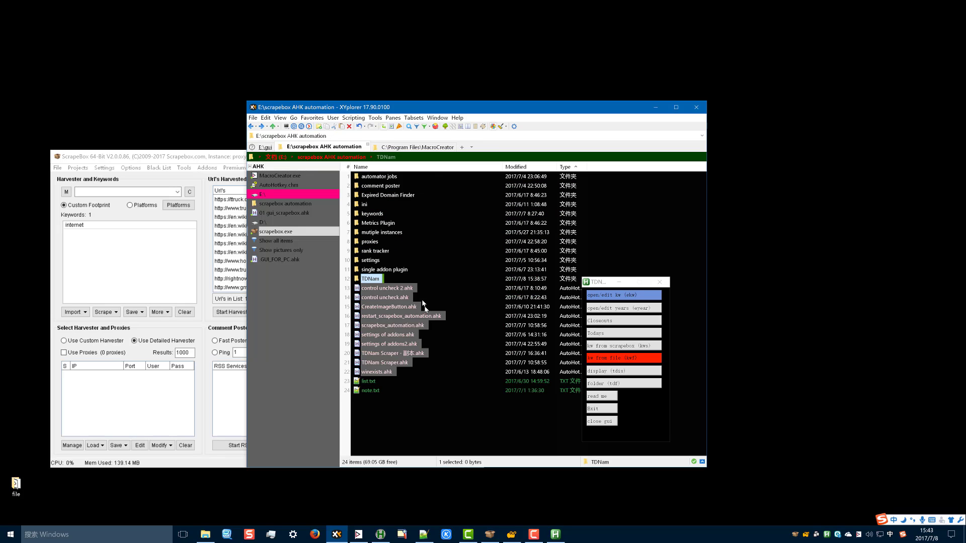
click(397, 280)
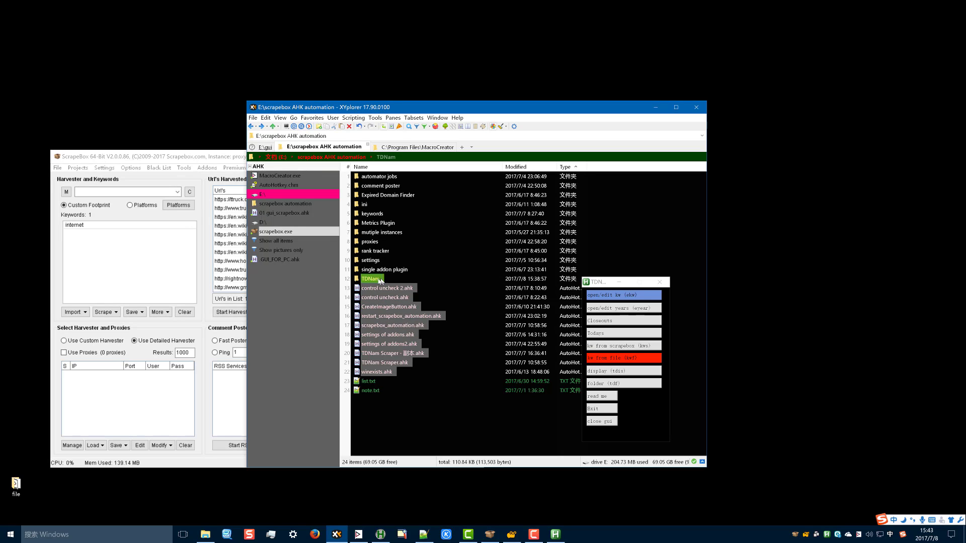
double_click(379, 281)
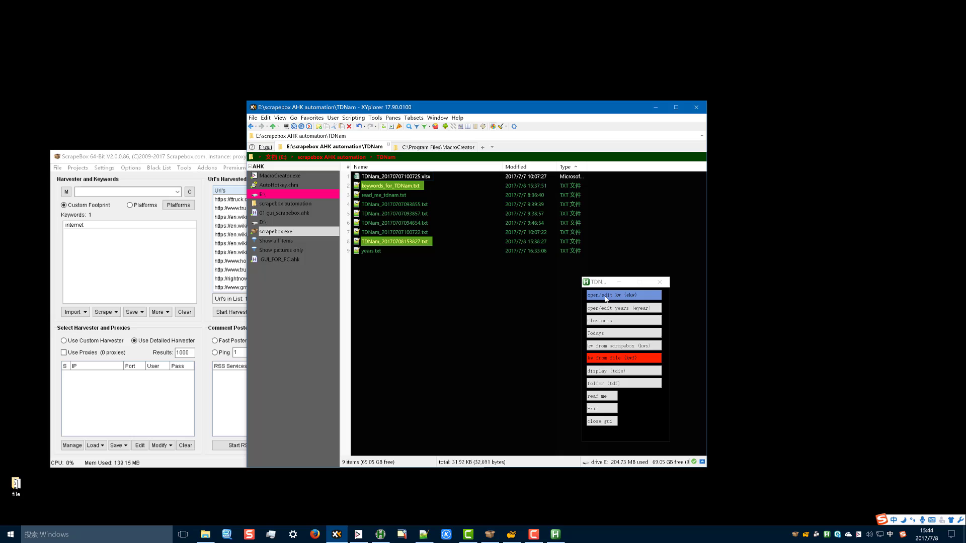
Step: Open TDNam Scraper set to Today's domains and move the control panel up out of the way
click(605, 334)
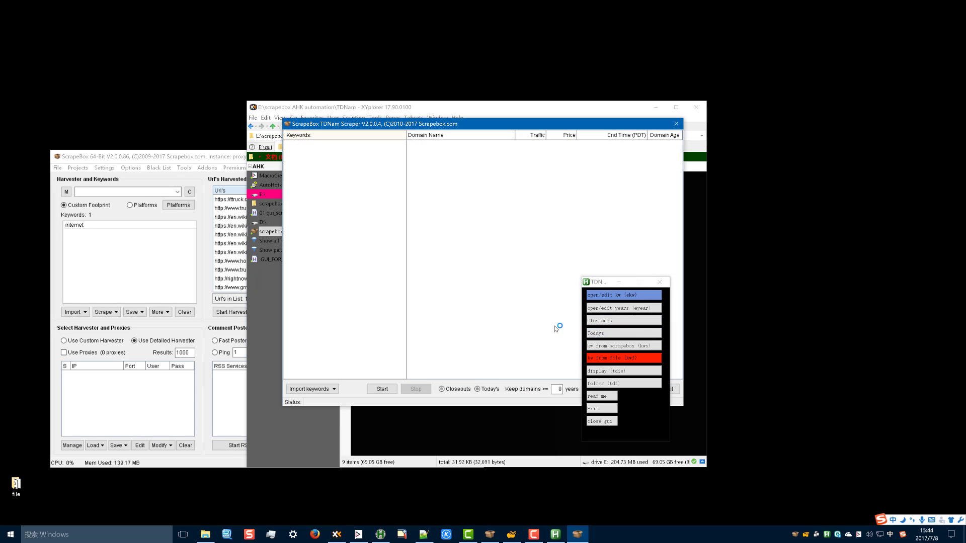
click(601, 323)
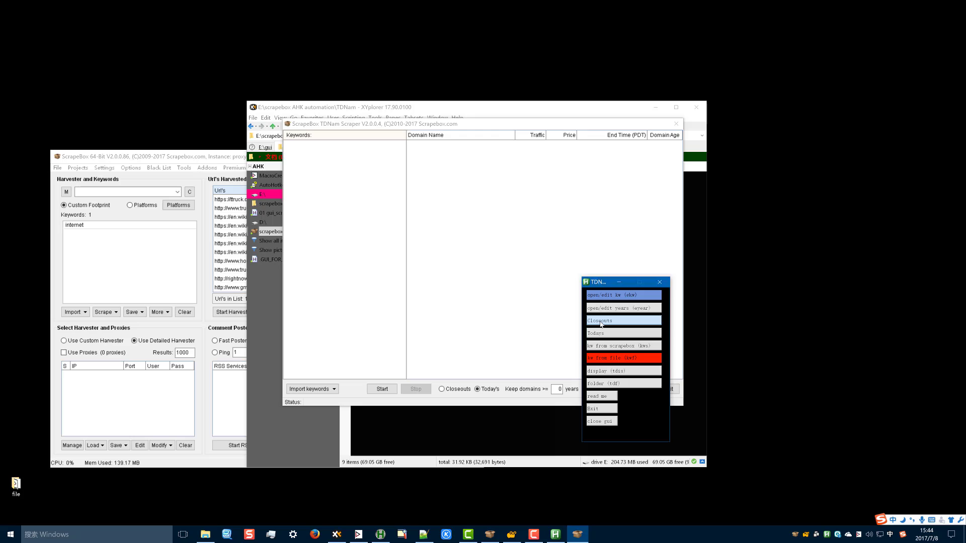
click(603, 334)
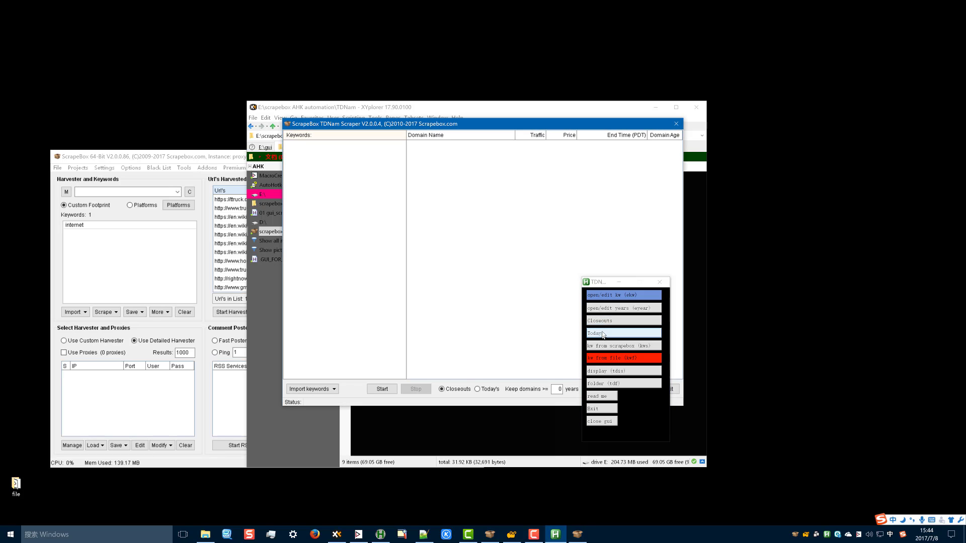
click(607, 320)
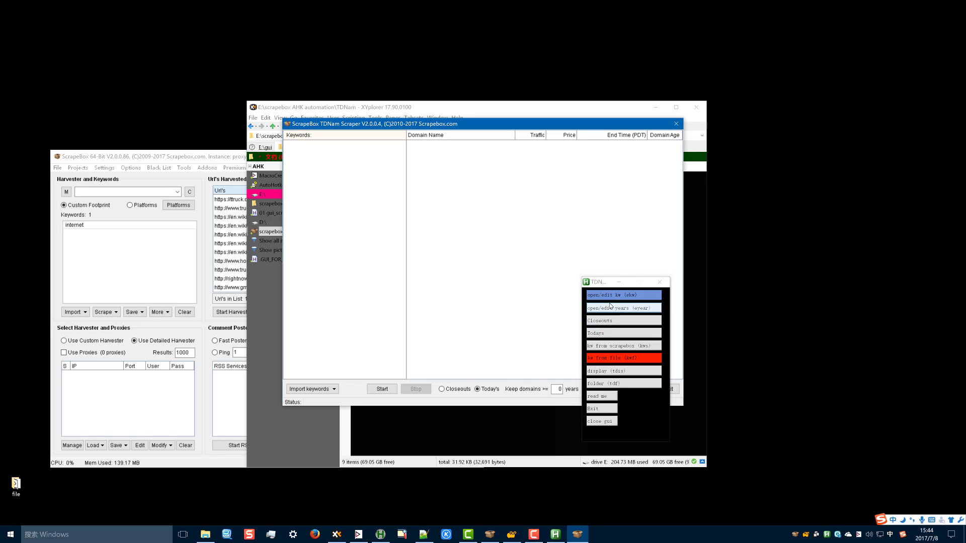
drag(600, 285, 591, 223)
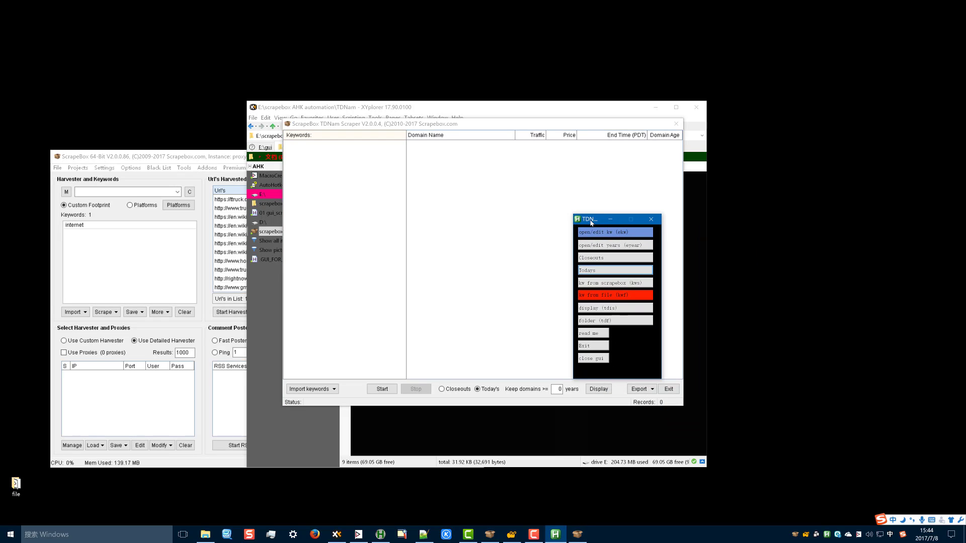
Step: Change years.txt from 4 to 3 and save it
click(603, 247)
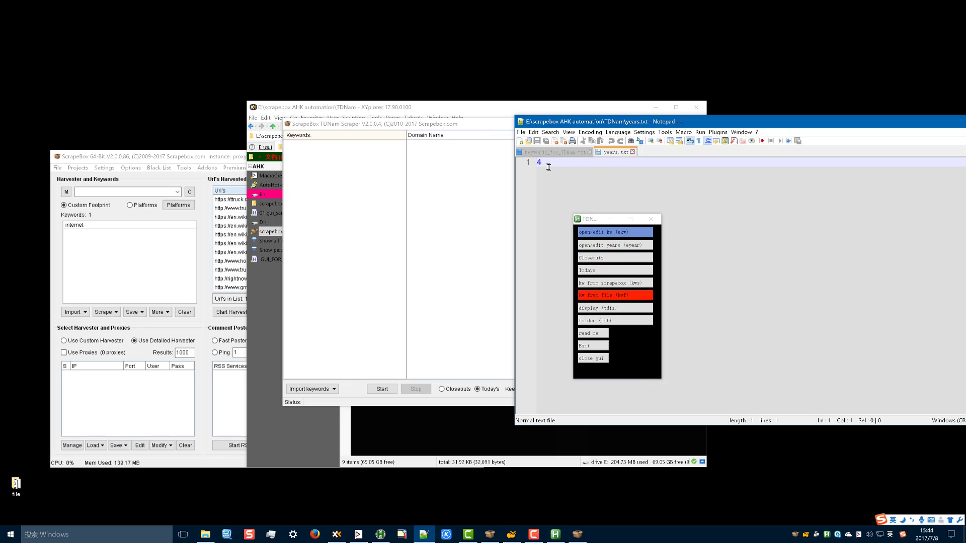
key(ctrl+a)
text(3)
click(536, 141)
Step: Replace vehicle and computer with the single keyword 'software' in keywords_for_TDNam.txt and save
click(620, 237)
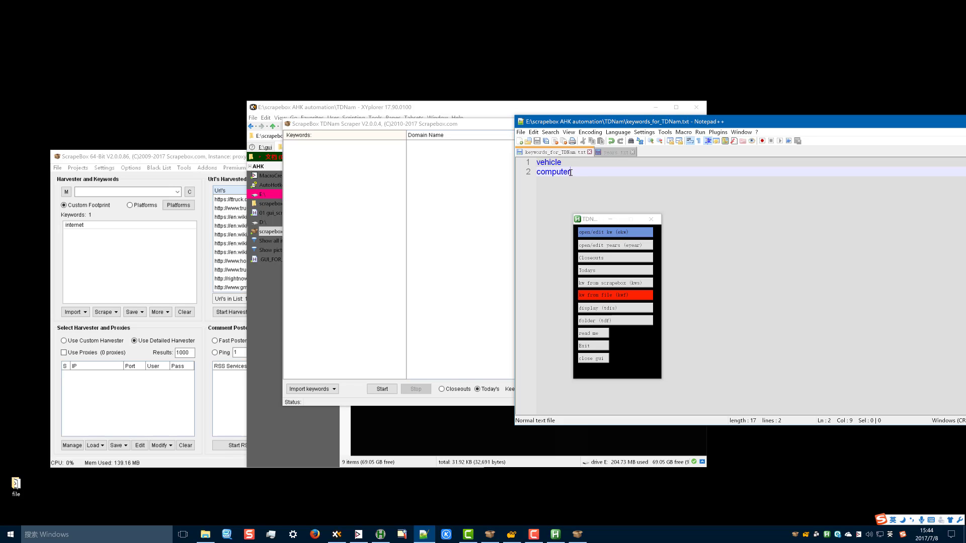
key(shift+Home)
drag(569, 122, 554, 145)
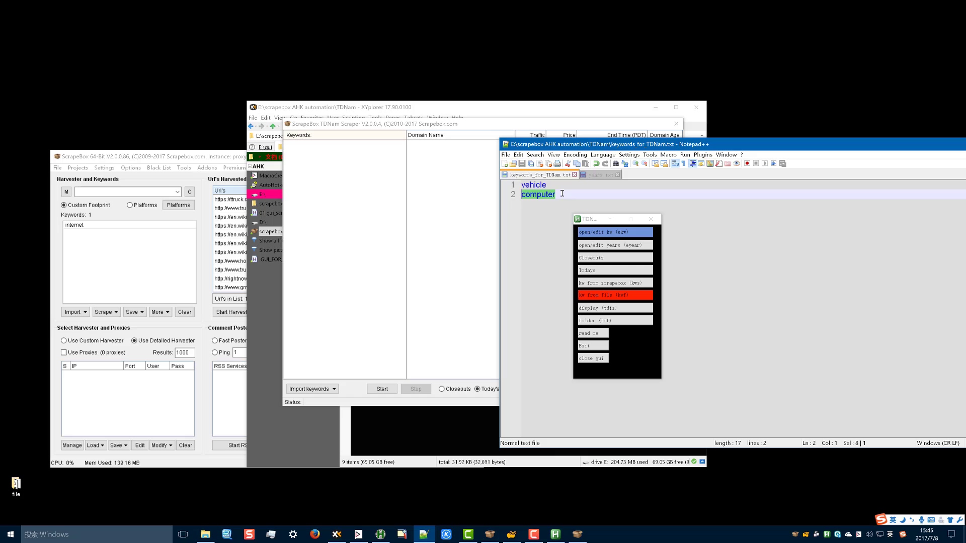
key(ctrl+a)
text(v)
key(BackSpace)
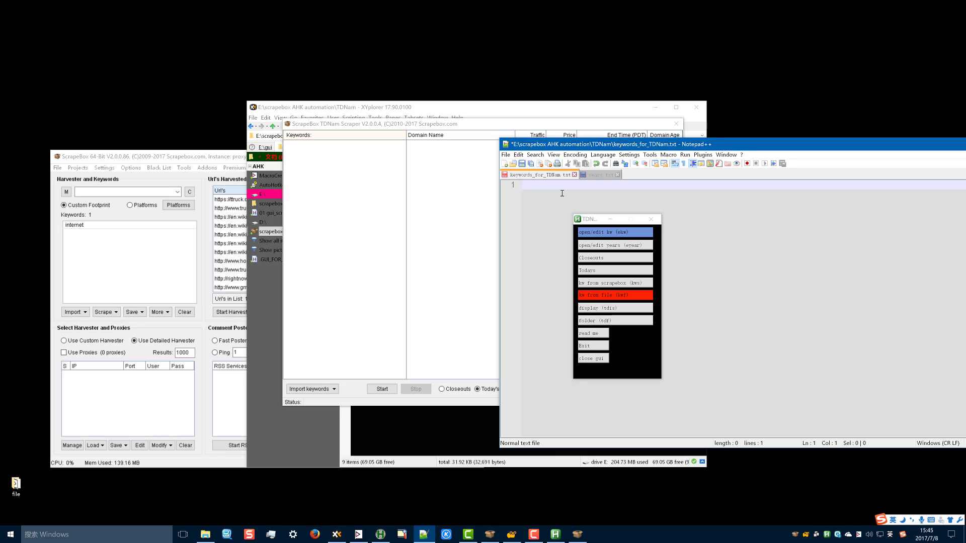
text(software)
click(522, 164)
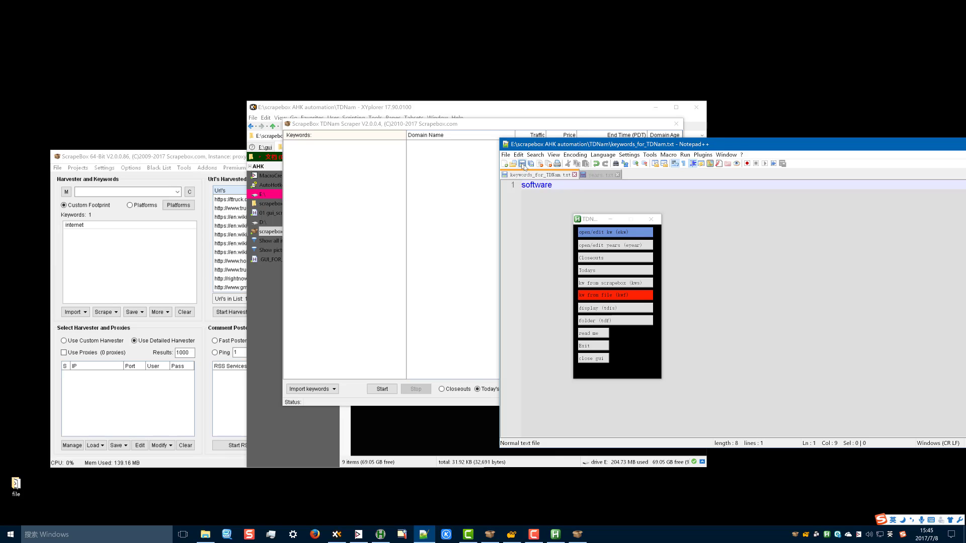
click(589, 246)
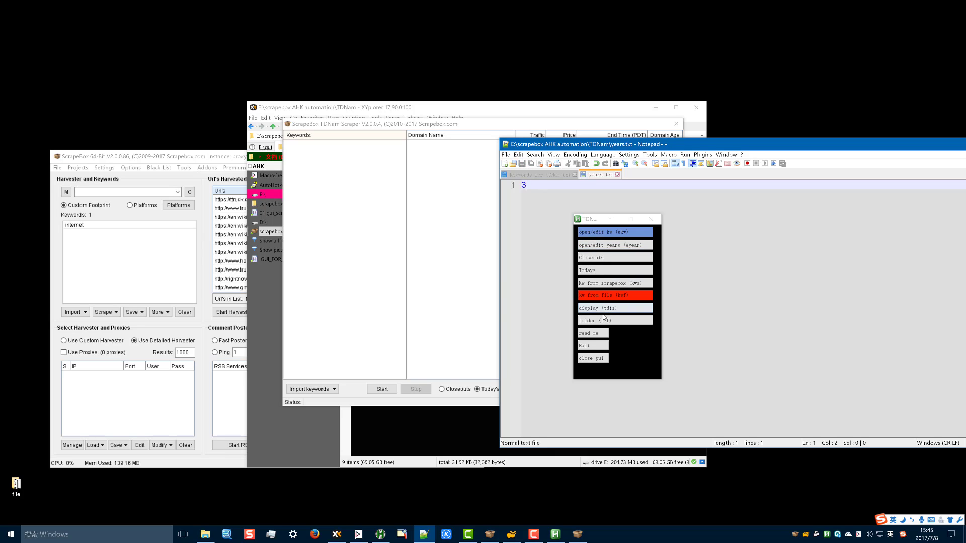
Step: Bring TDNam Scraper in front of Notepad++ with Today's auctions selected
click(601, 271)
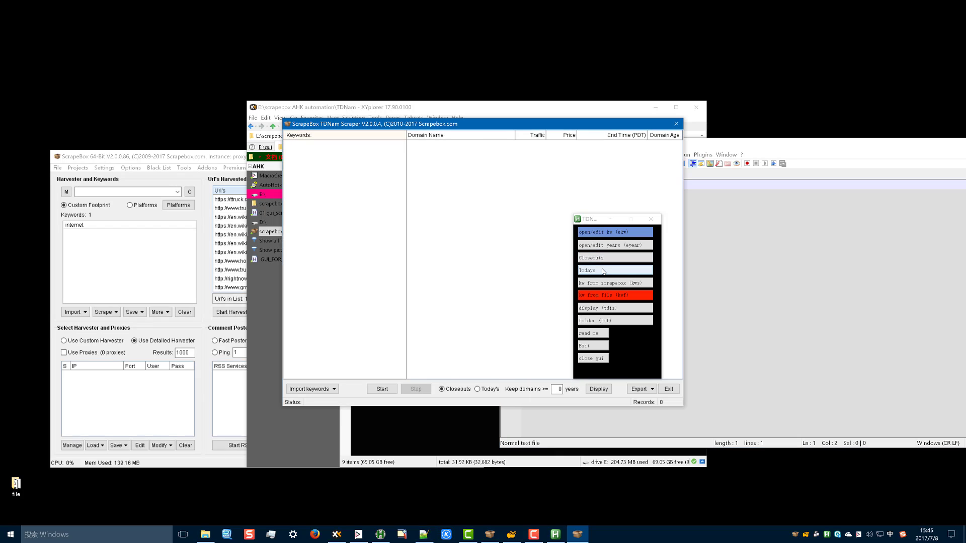
click(605, 272)
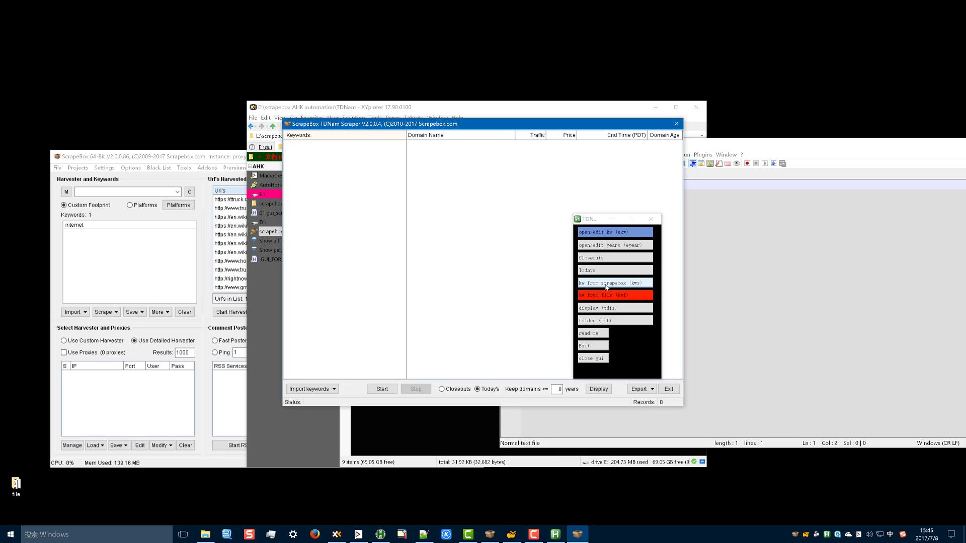
Step: Load ScrapeBox's keywords into the TDNam Scraper keyword list
click(81, 234)
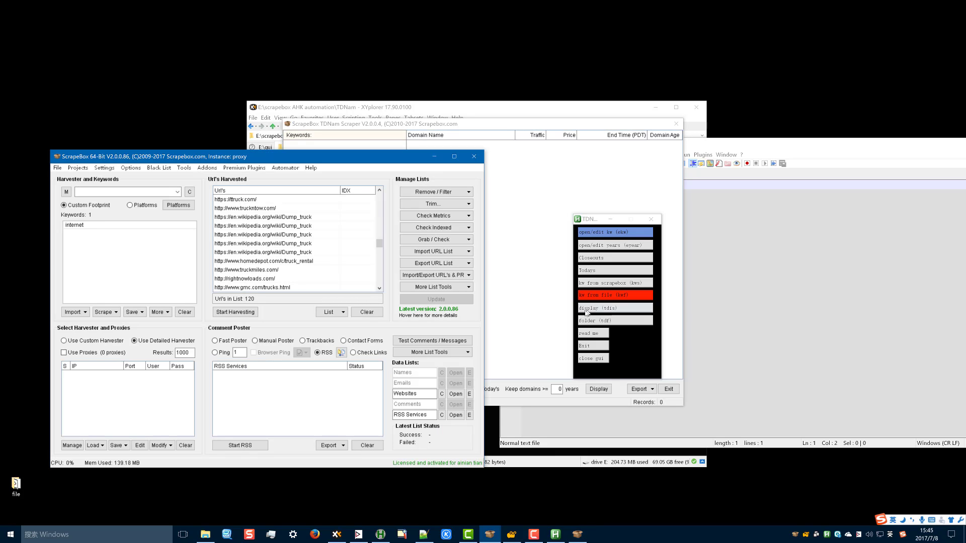
click(602, 286)
click(512, 211)
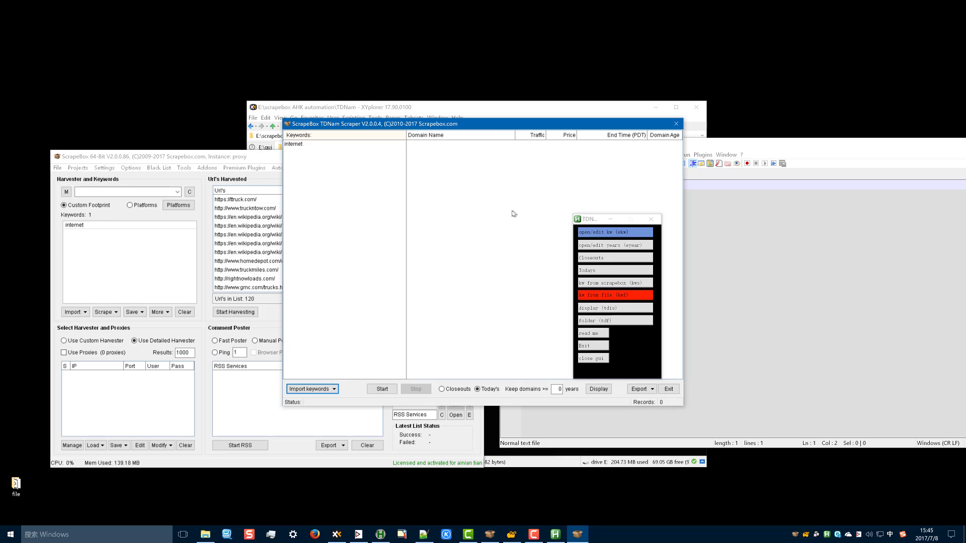
click(311, 148)
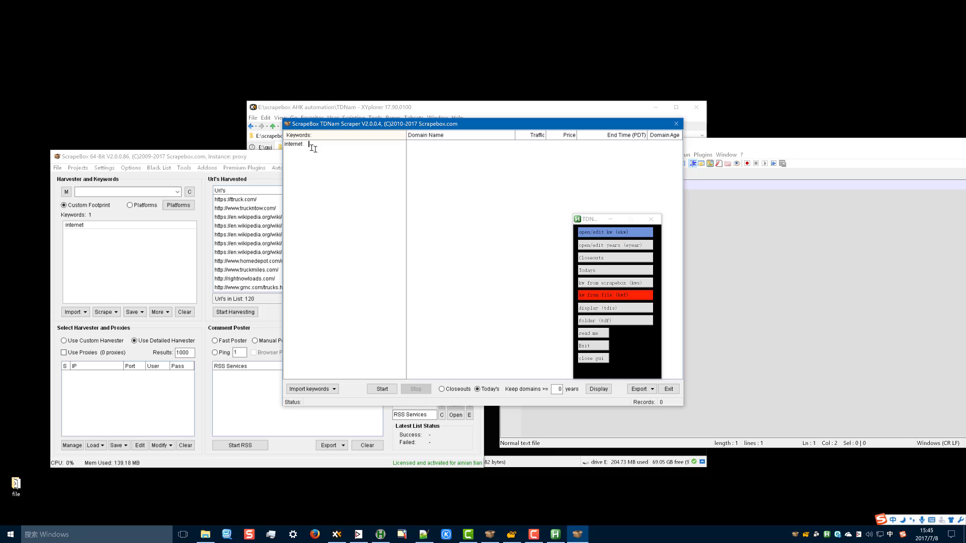
Step: Add dell and cheap on new lines under internet in the ScrapeBox keyword list
click(145, 226)
click(131, 229)
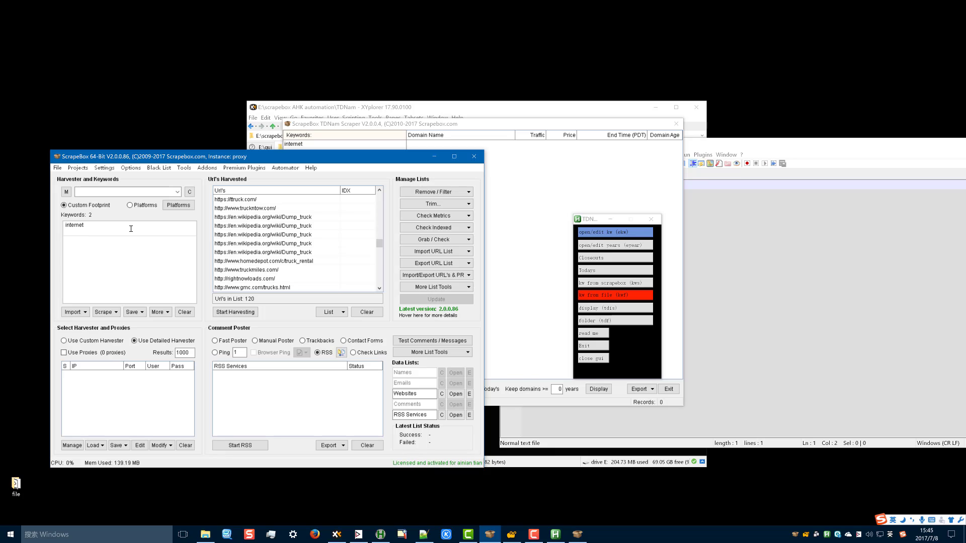
text(dell)
key(Return)
text(cheapkw)
key(BackSpace)
key(BackSpace)
text(w)
key(BackSpace)
key(BackSpace)
click(524, 139)
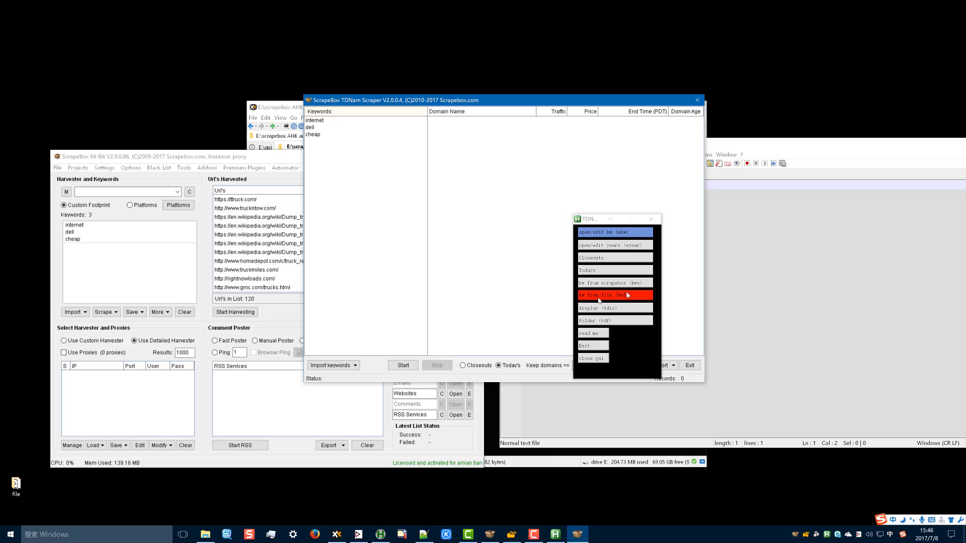
Step: Switch the TDNam Scraper from Today's domains to Closeouts
click(733, 276)
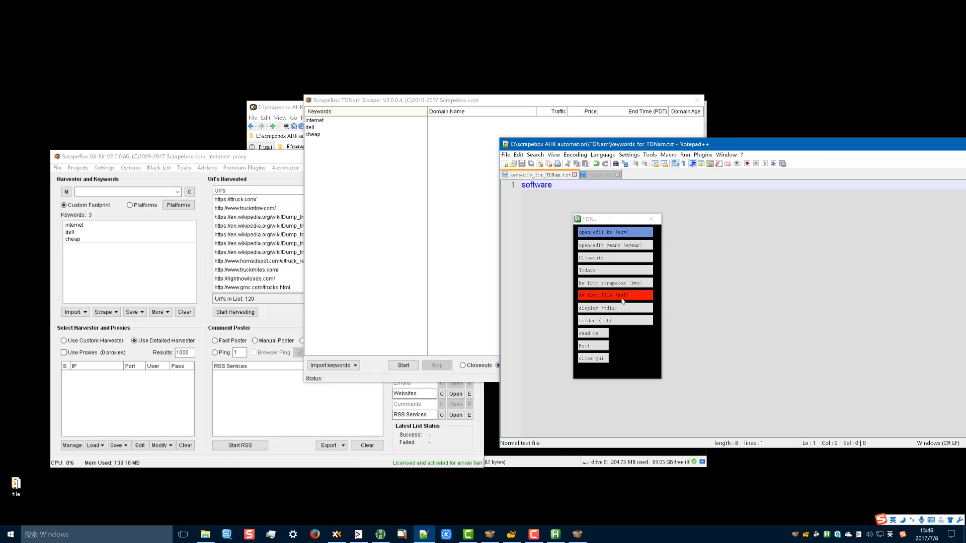
click(471, 326)
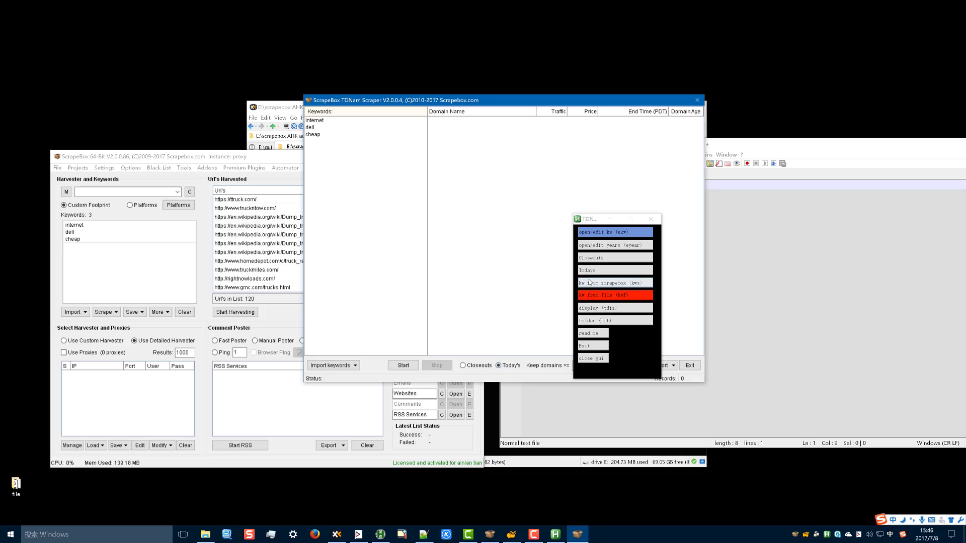
click(608, 258)
drag(601, 222, 575, 162)
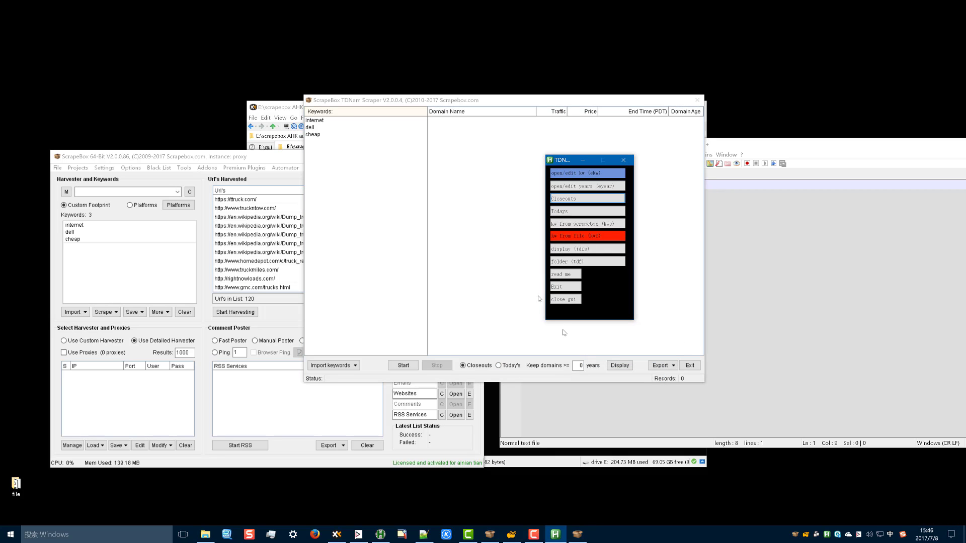
Step: Open the TDNam output folder in Windows Explorer without exporting anything
click(660, 369)
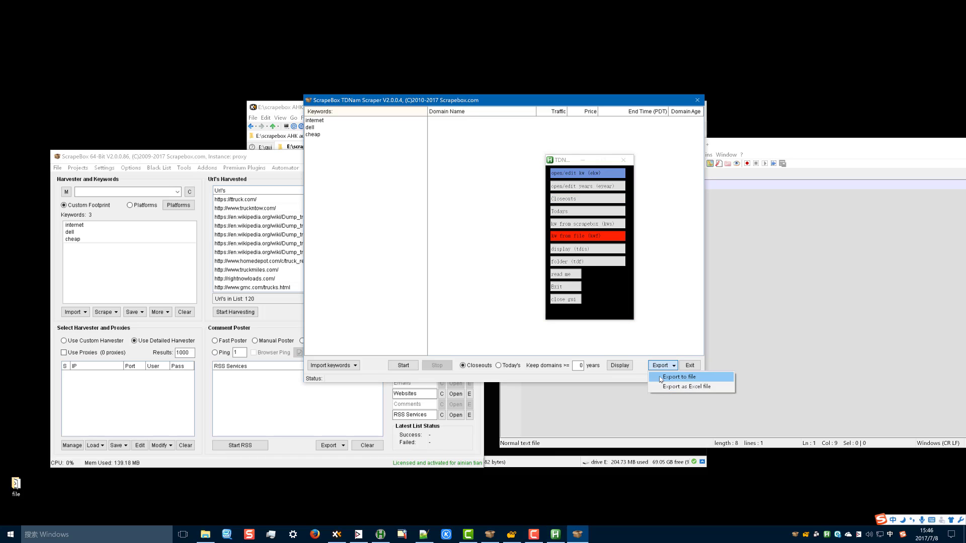
click(629, 397)
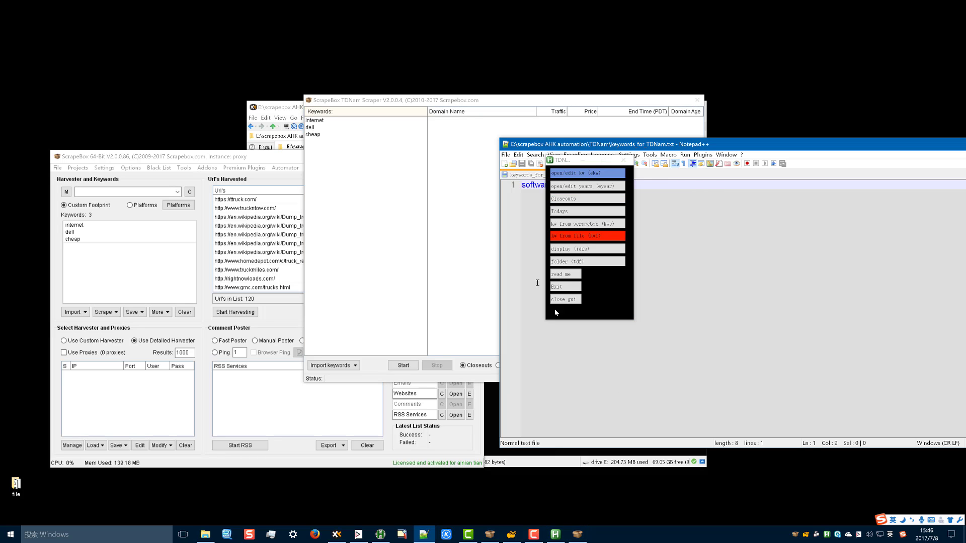
click(566, 262)
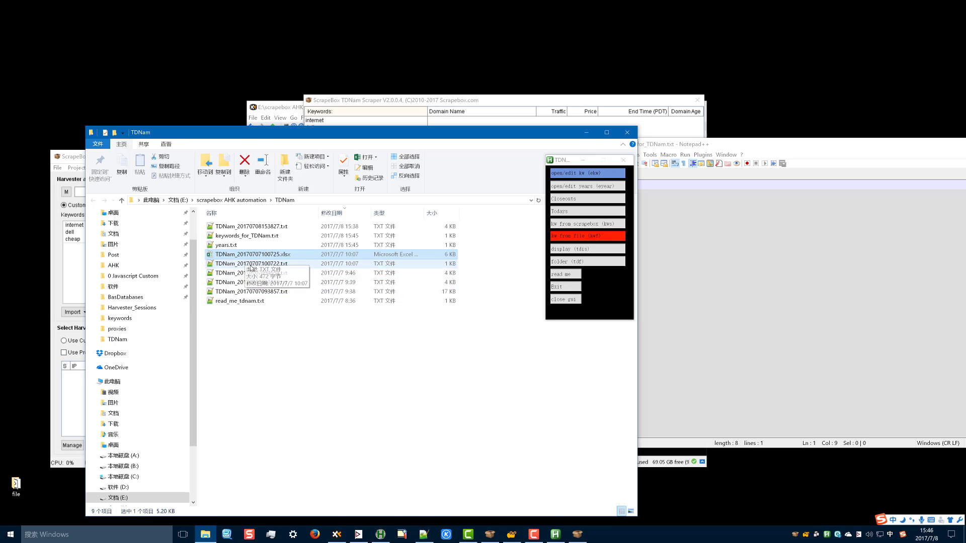
Step: Sort the TDNam folder by type, open TDNam_20170707093855.txt, and select the four old result files
click(251, 265)
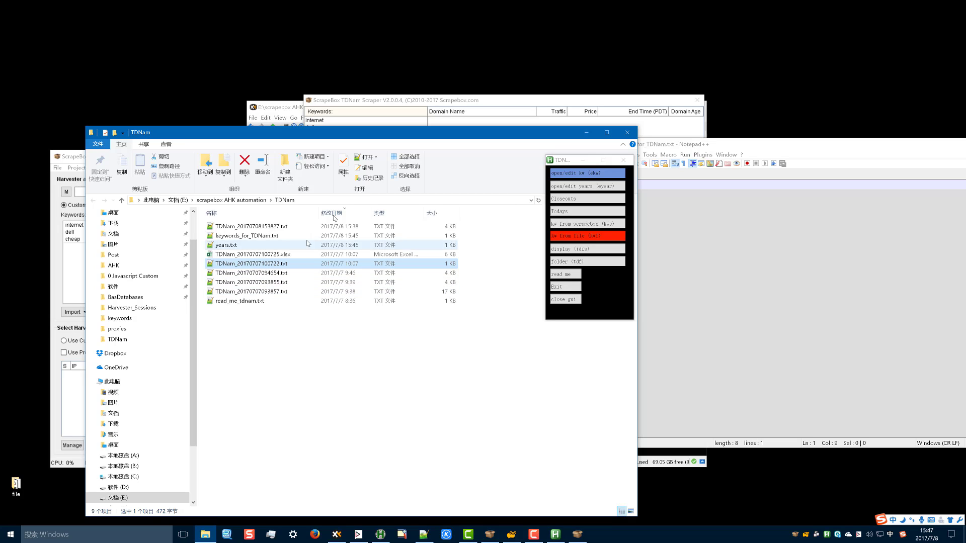
click(387, 213)
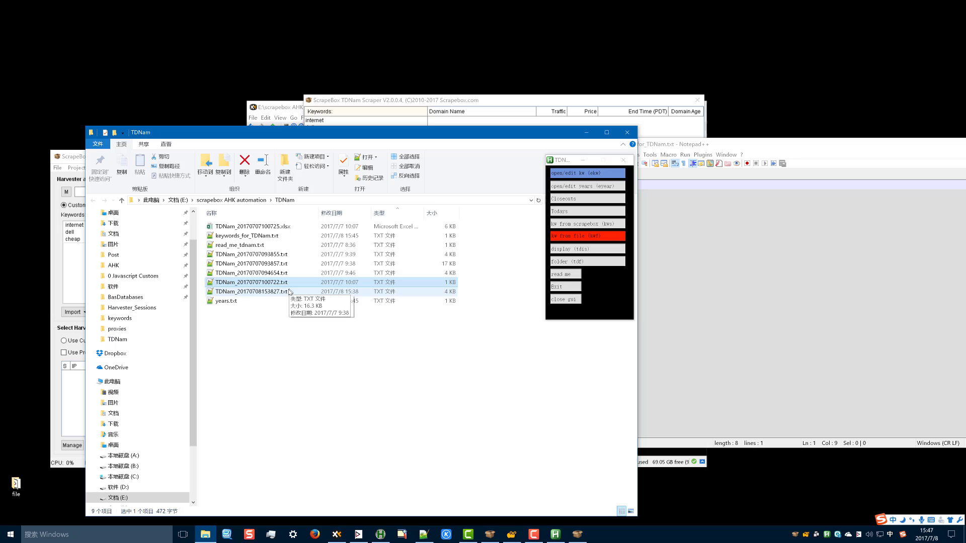
click(283, 255)
double_click(283, 255)
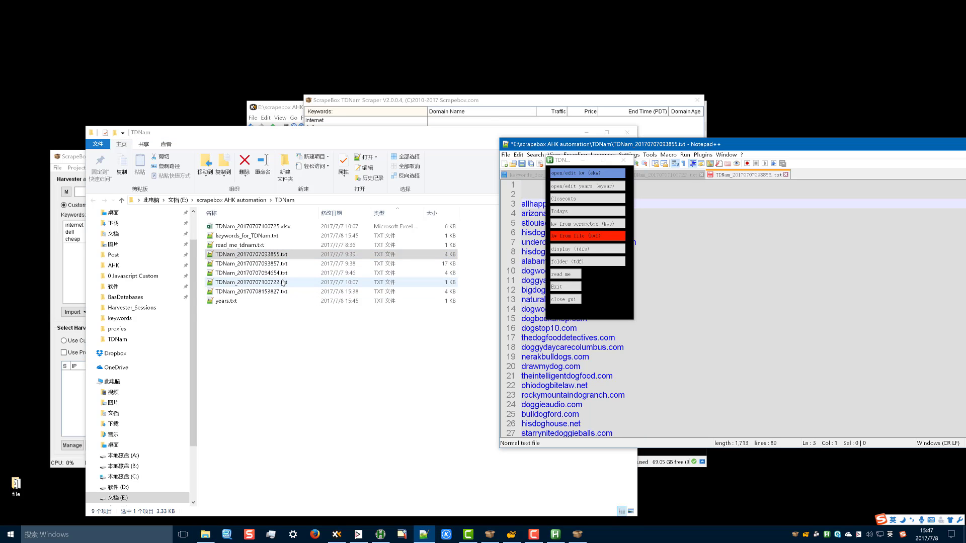
shift+click(283, 282)
Step: Delete the four old TDNam result files and discard their Notepad++ tabs
key(Delete)
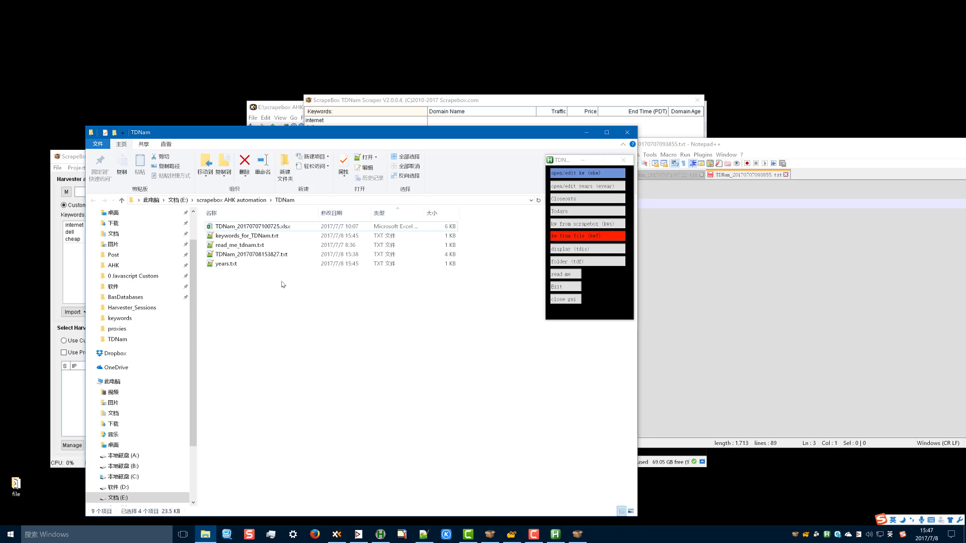
click(586, 132)
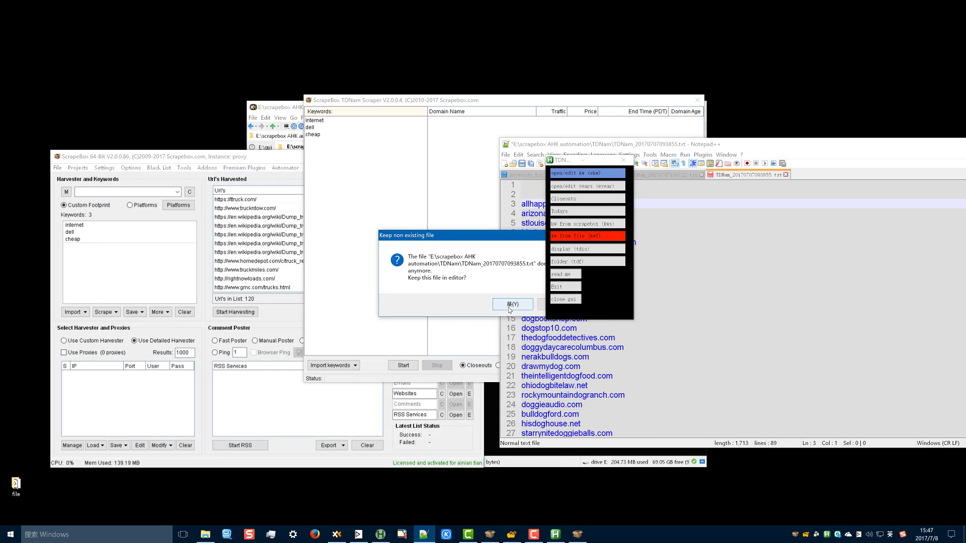
click(538, 306)
click(539, 306)
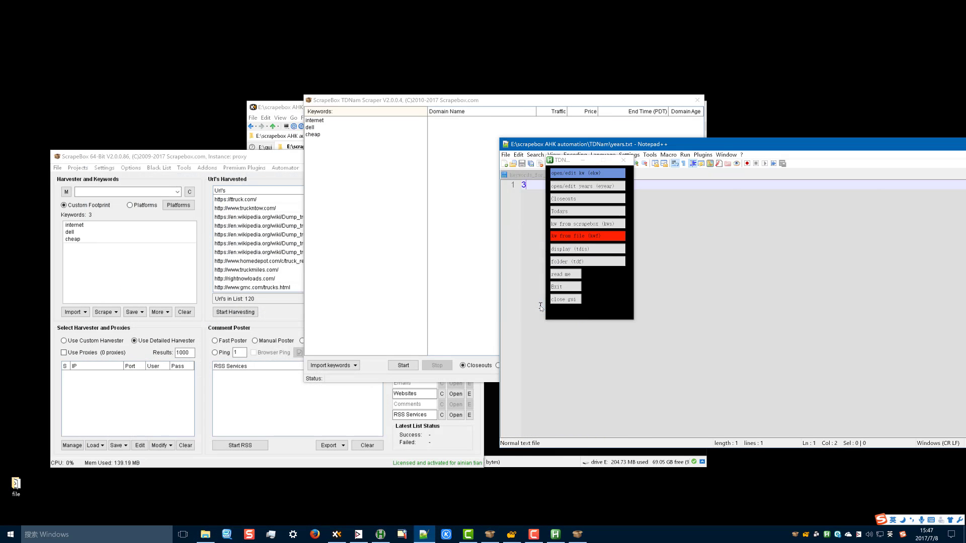
Step: Import ScrapeBox's keywords (internet, dell, cheap) into the TDNam Scraper
click(472, 318)
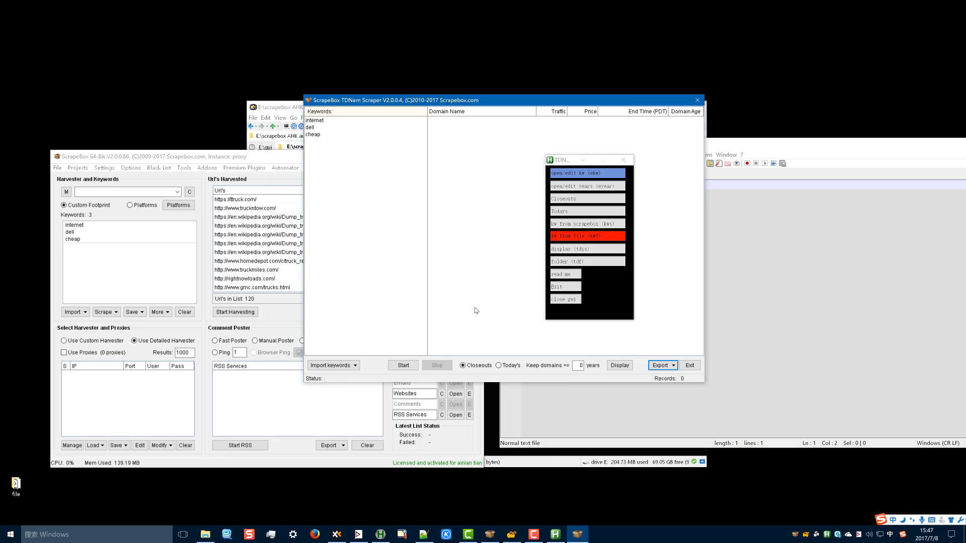
click(353, 367)
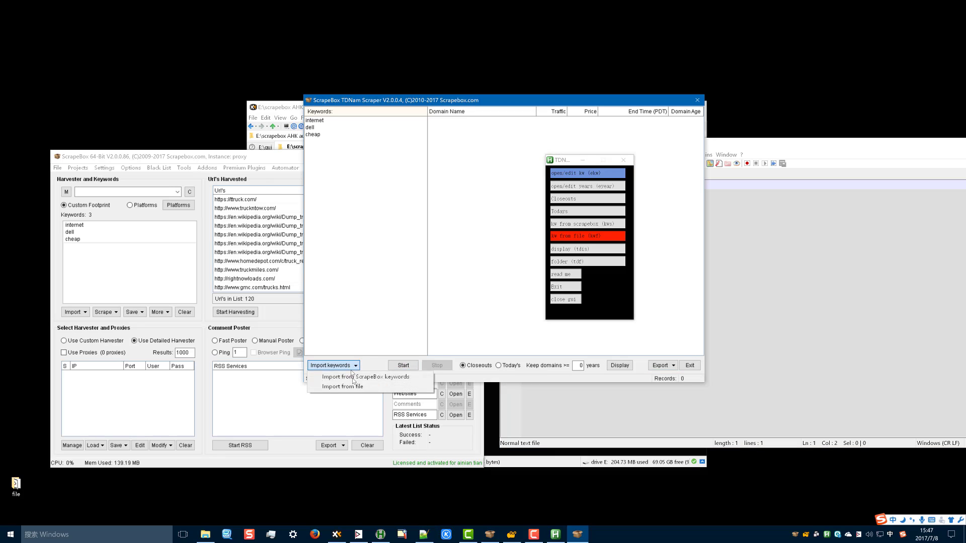
click(354, 377)
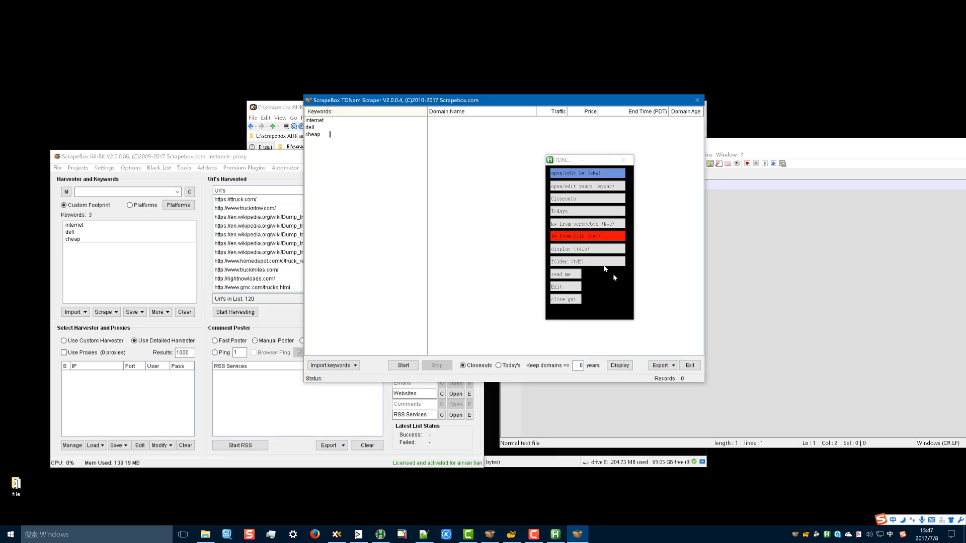
drag(571, 160, 554, 217)
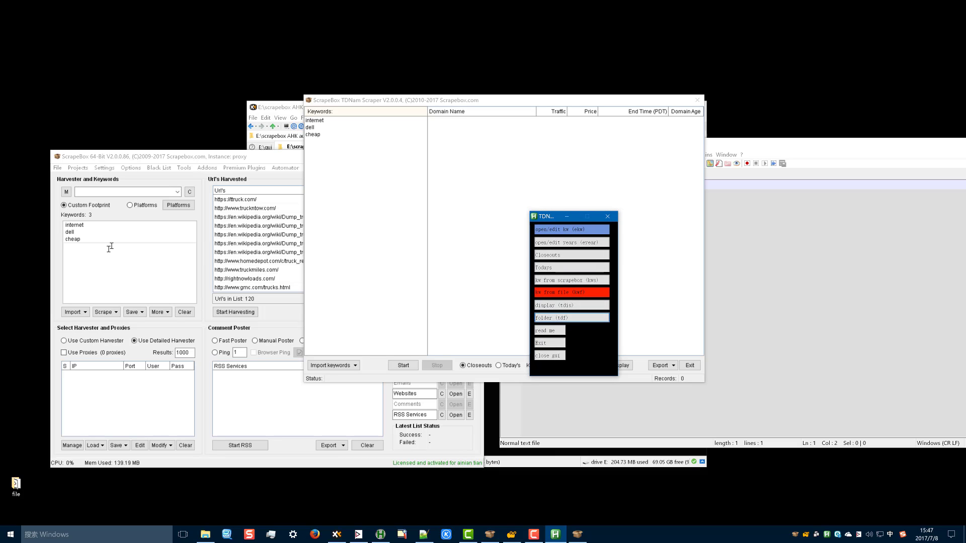
Step: Clear the ScrapeBox keywords, copy the empty list into TDNam, and open the keywords and years files
click(185, 313)
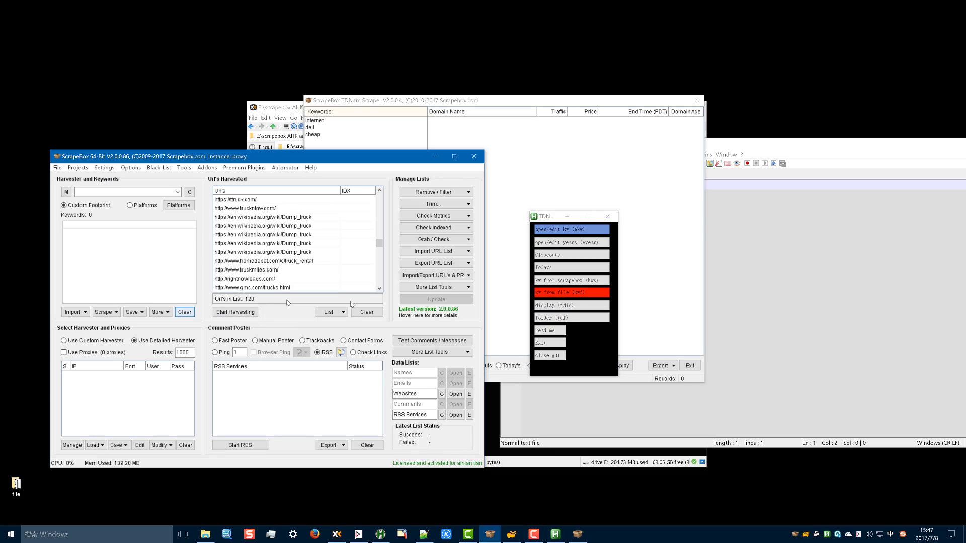
click(558, 282)
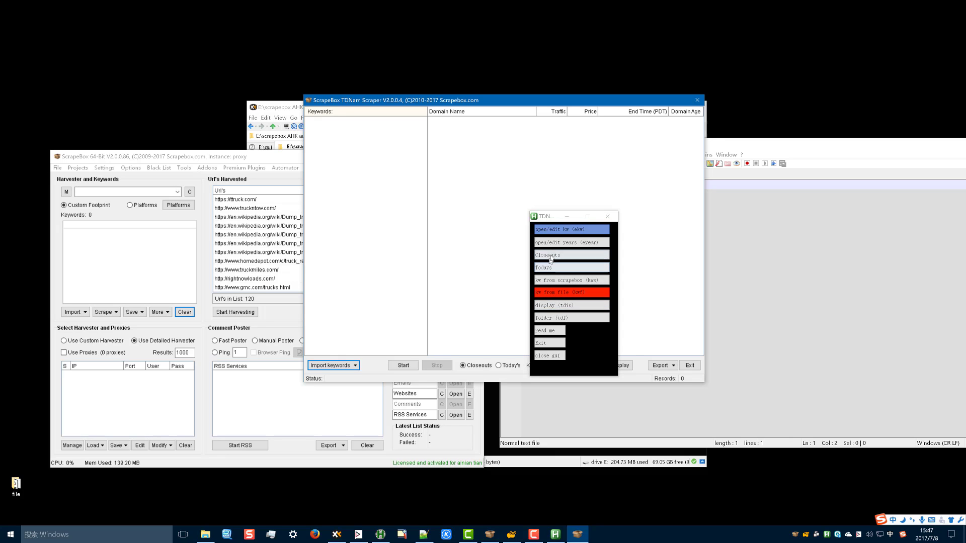
click(559, 230)
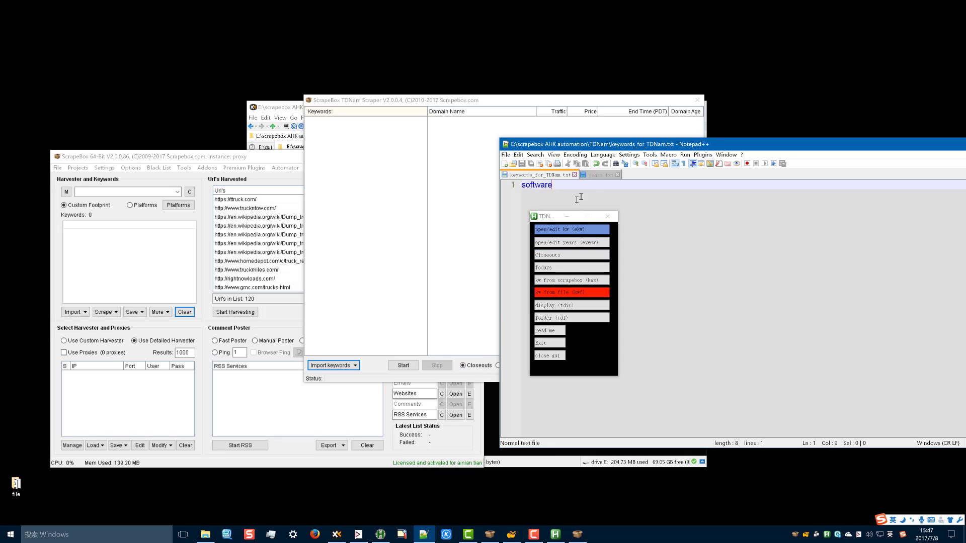
click(597, 176)
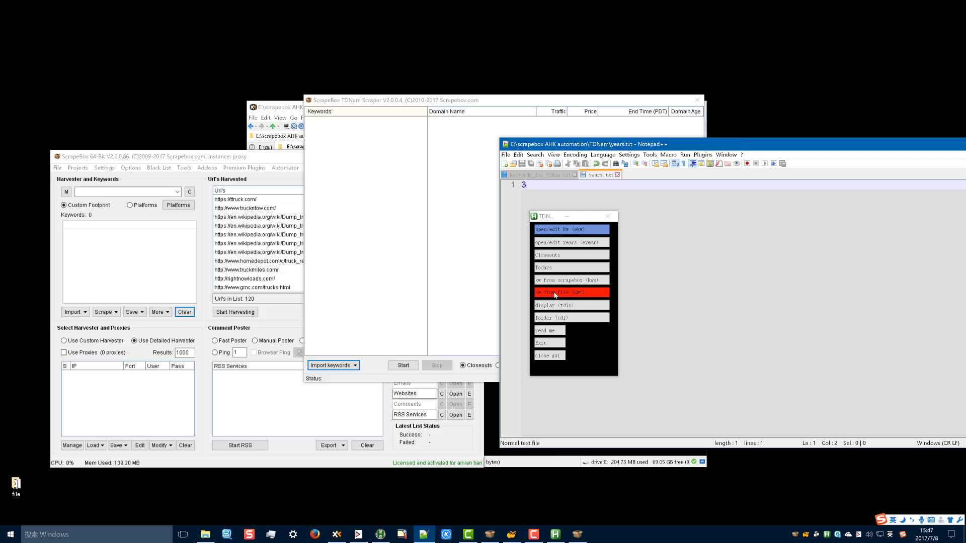
Step: Import the keywords to scrape 85 expired domains for 'software', then exit and reopen TDNam Scraper
text(kw)
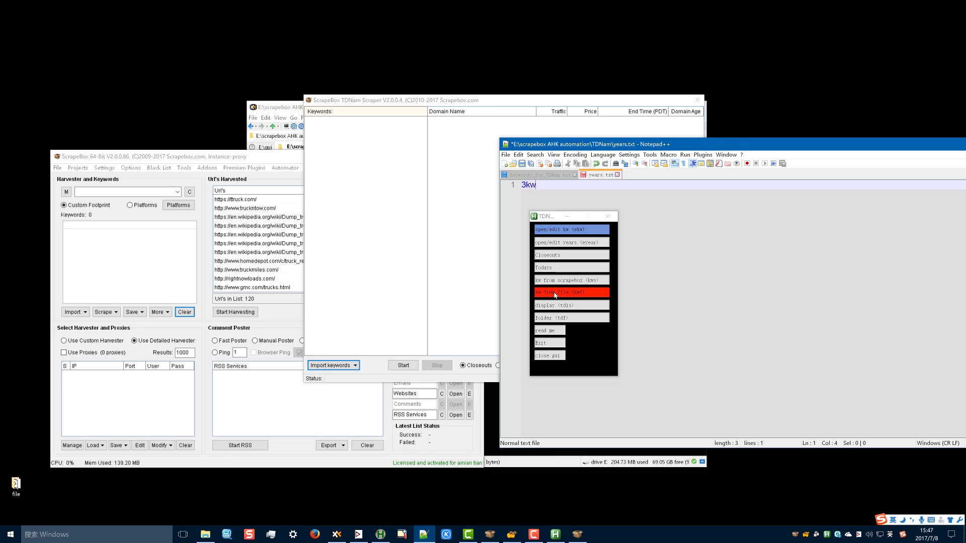
click(555, 295)
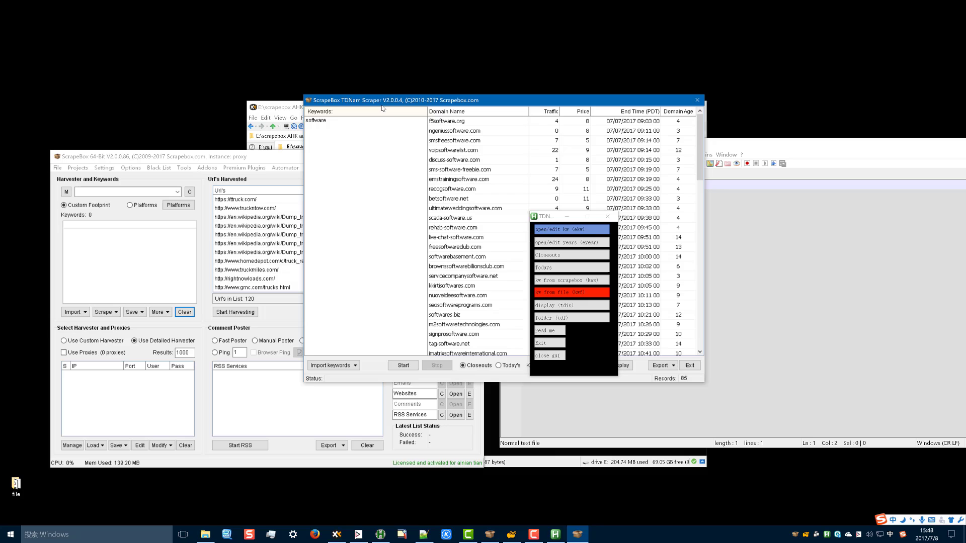
click(558, 361)
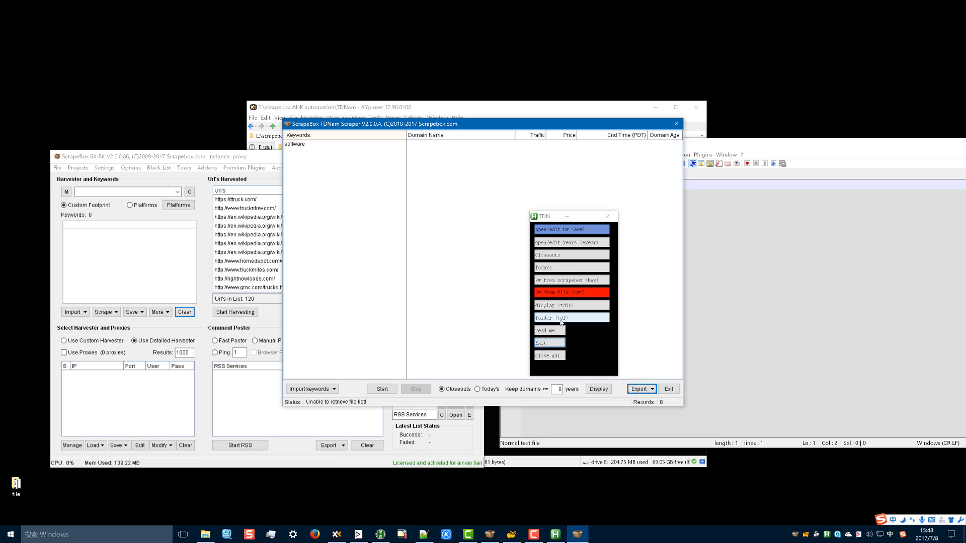
Step: From the TDNam results folder, open the TDNam_20170708154812.xlsx export in Excel
click(561, 322)
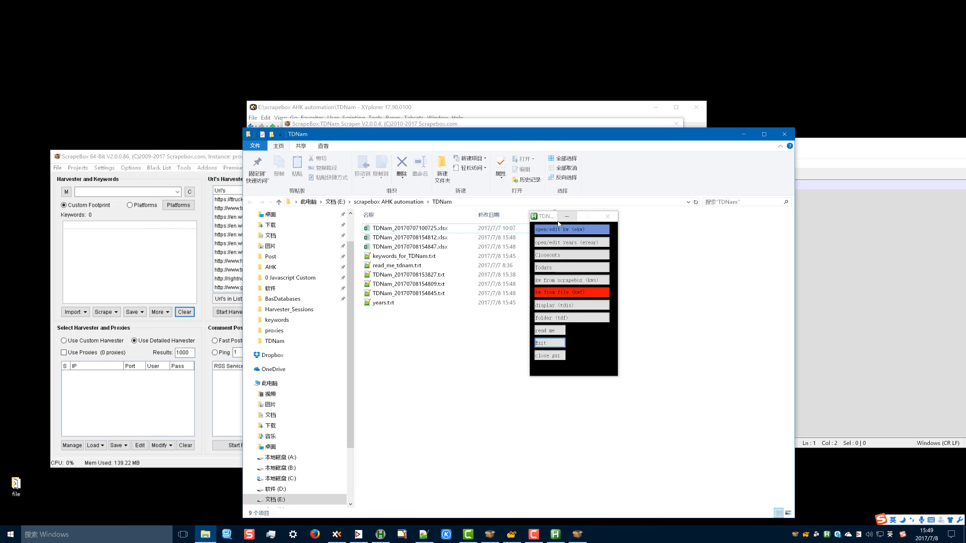
drag(544, 219, 648, 253)
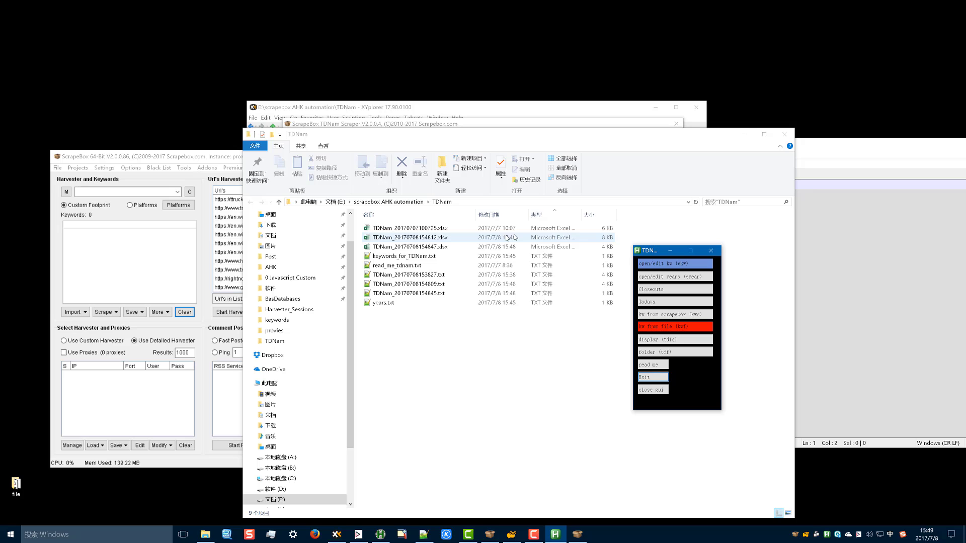
click(424, 247)
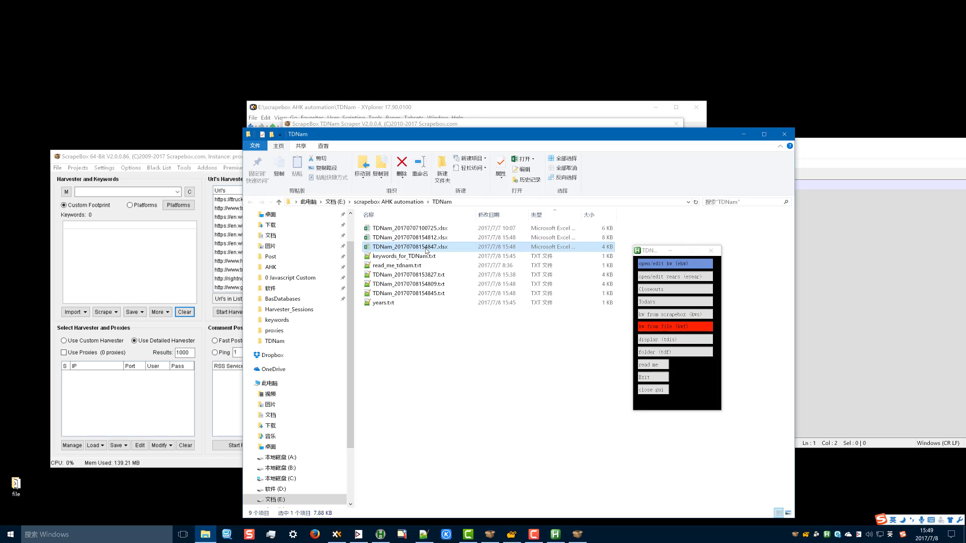
key(Up)
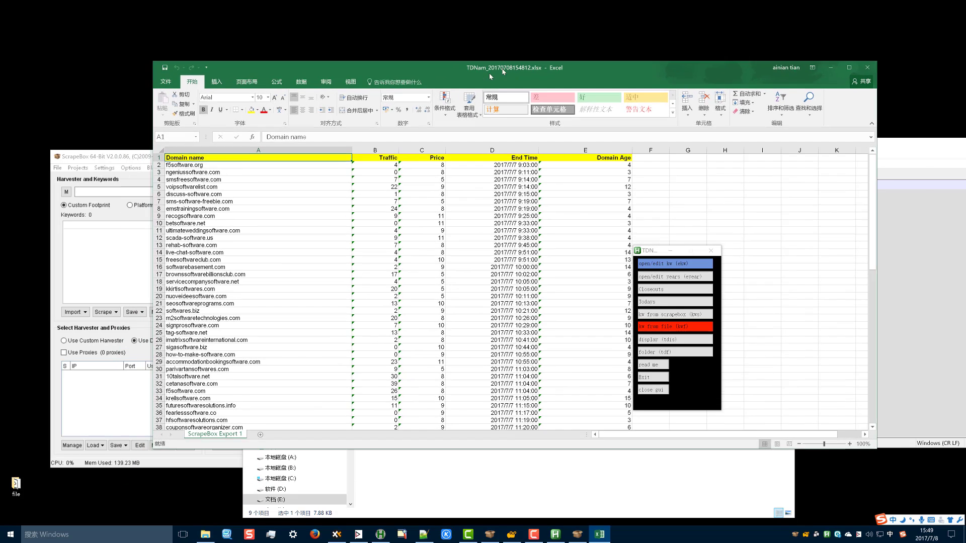
Step: Review the software domains and the Traffic column in the sheet, then minimize Excel
click(275, 187)
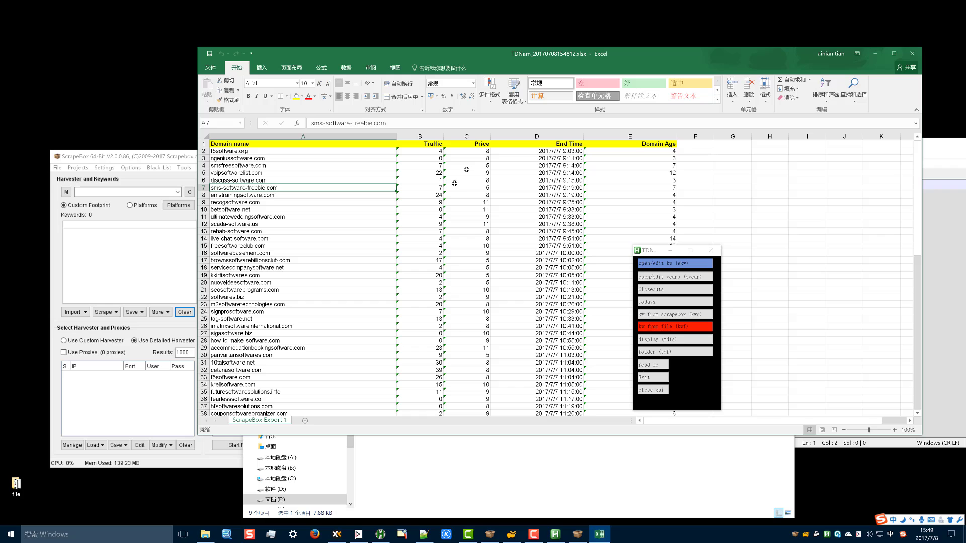
click(430, 136)
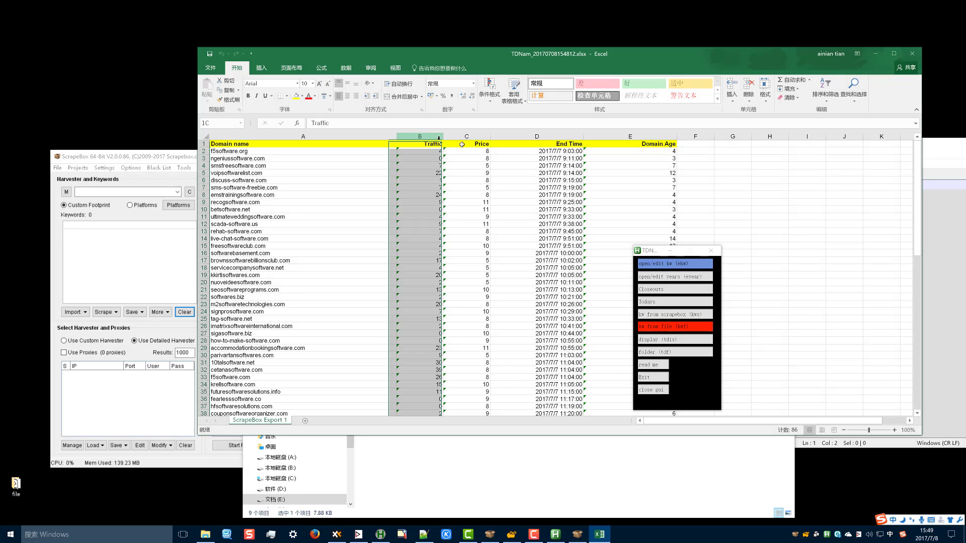
drag(552, 62, 521, 54)
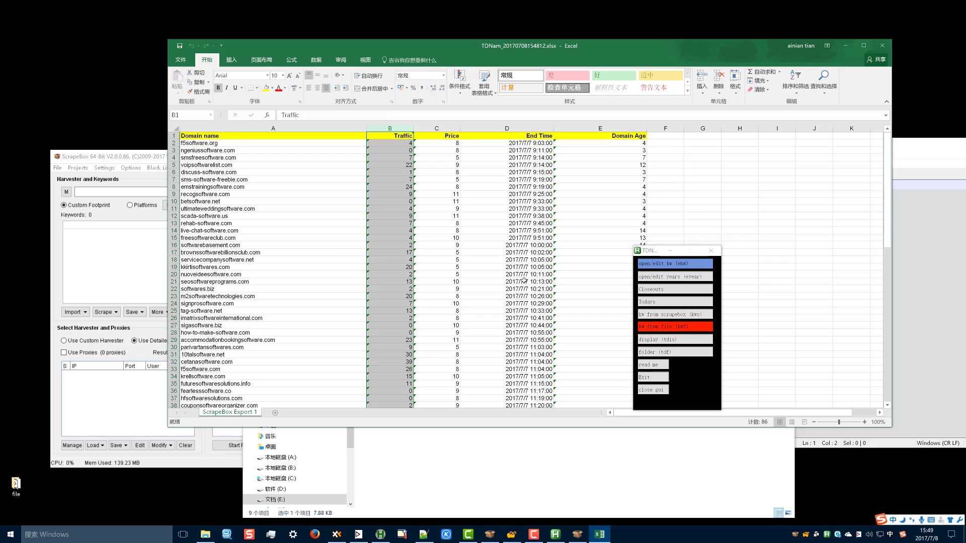
drag(699, 49, 661, 51)
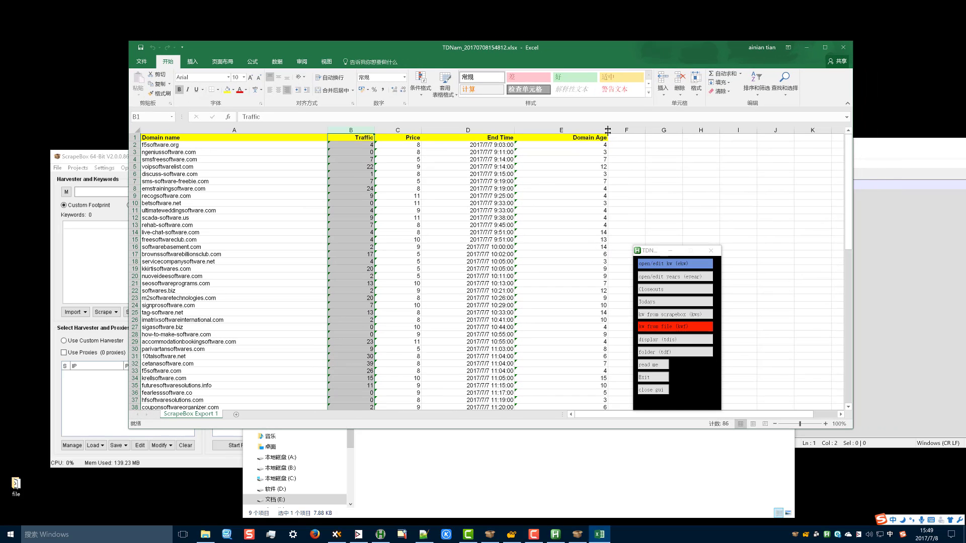
scroll(581, 256, down, 12)
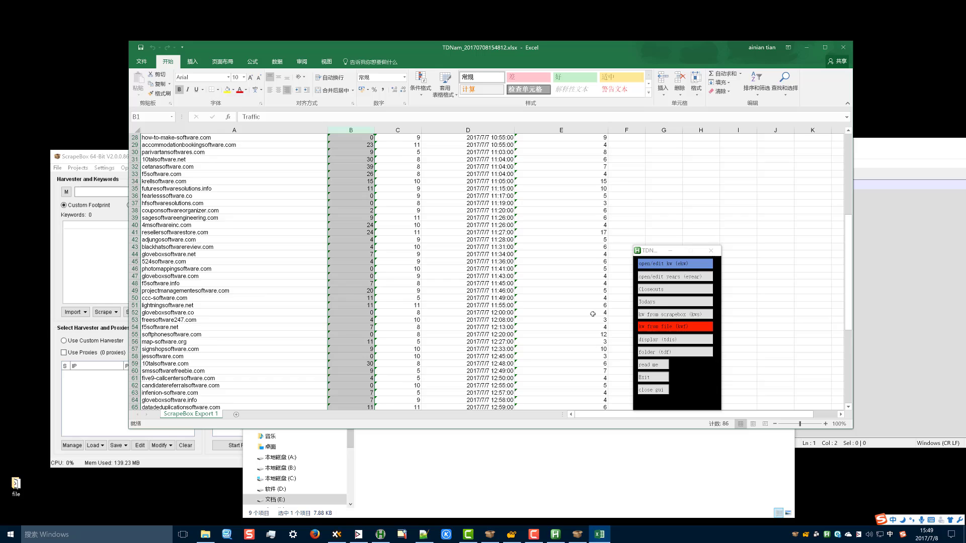
scroll(592, 314, up, 9)
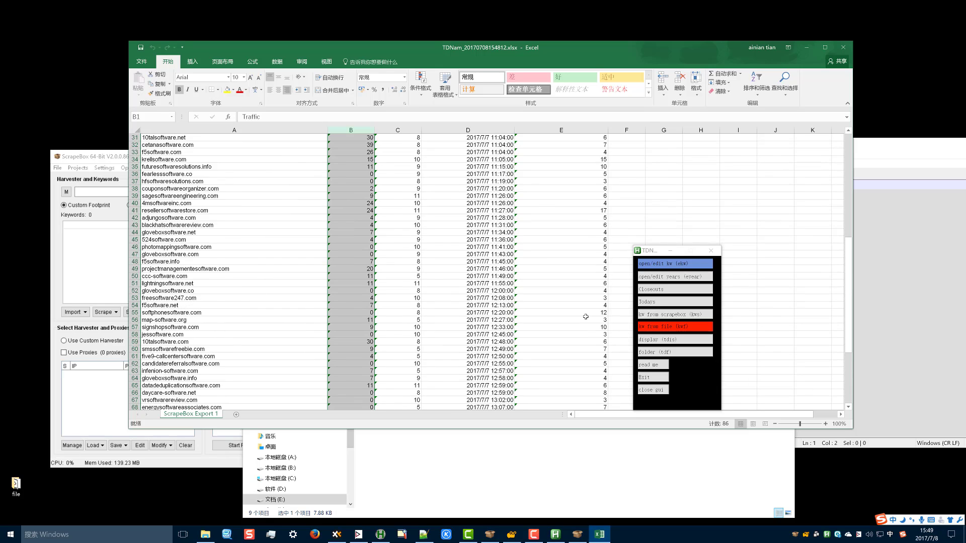
scroll(585, 317, up, 3)
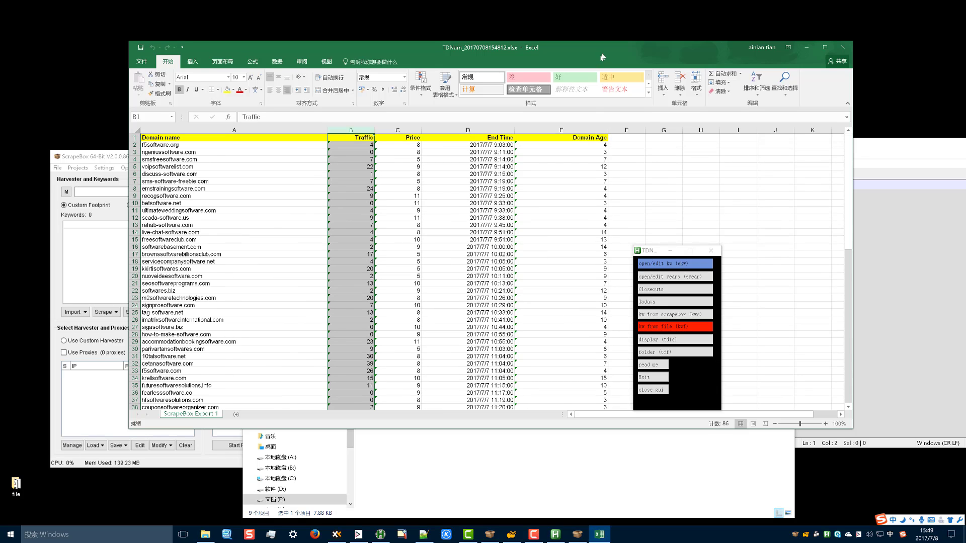
drag(601, 50, 586, 66)
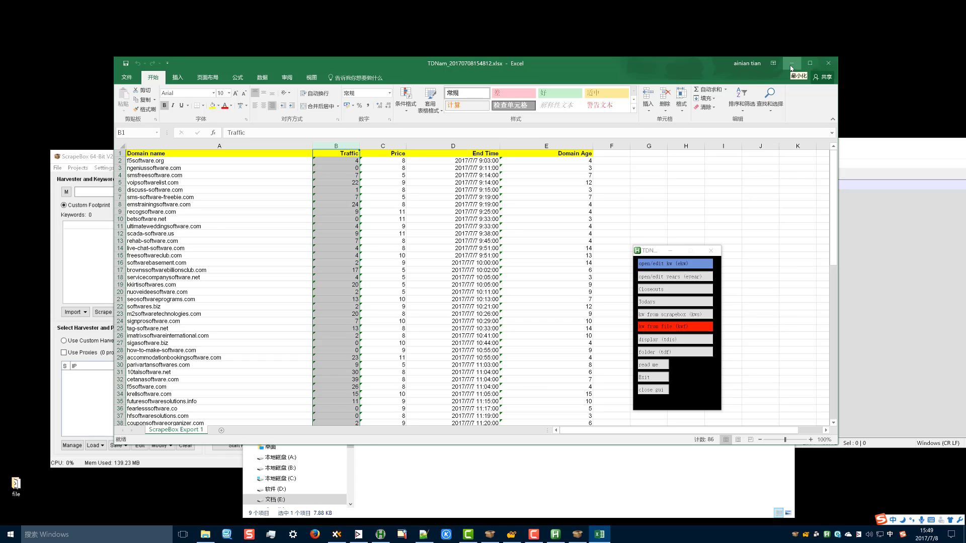
click(791, 68)
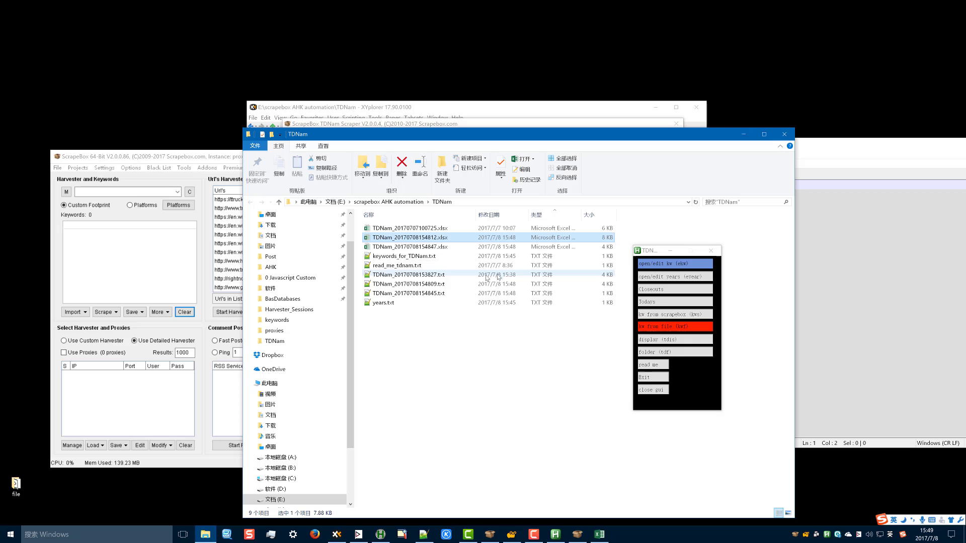
Step: View TDNam_20170708154809.txt, close Notepad++ discarding the years.txt edits, and return to the TDNam folder
double_click(435, 286)
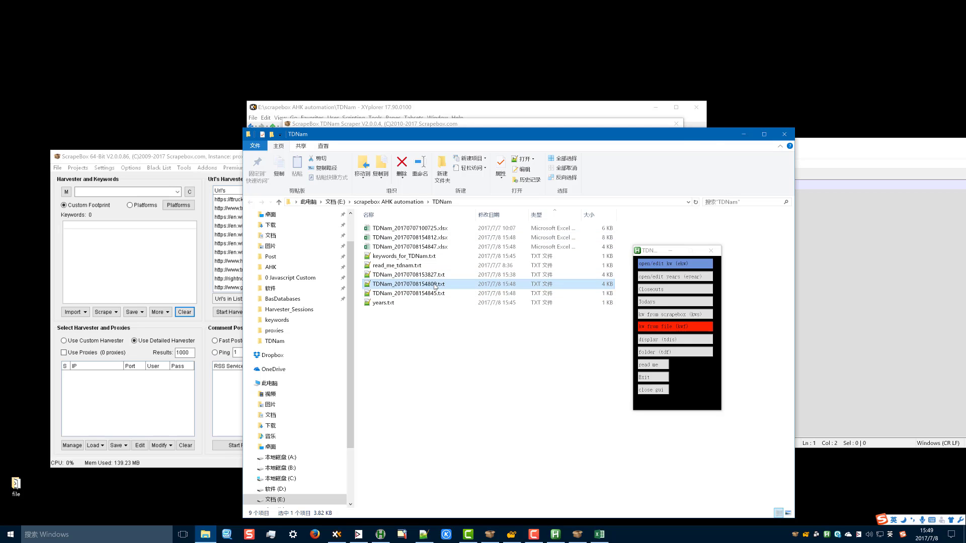
drag(593, 147, 467, 198)
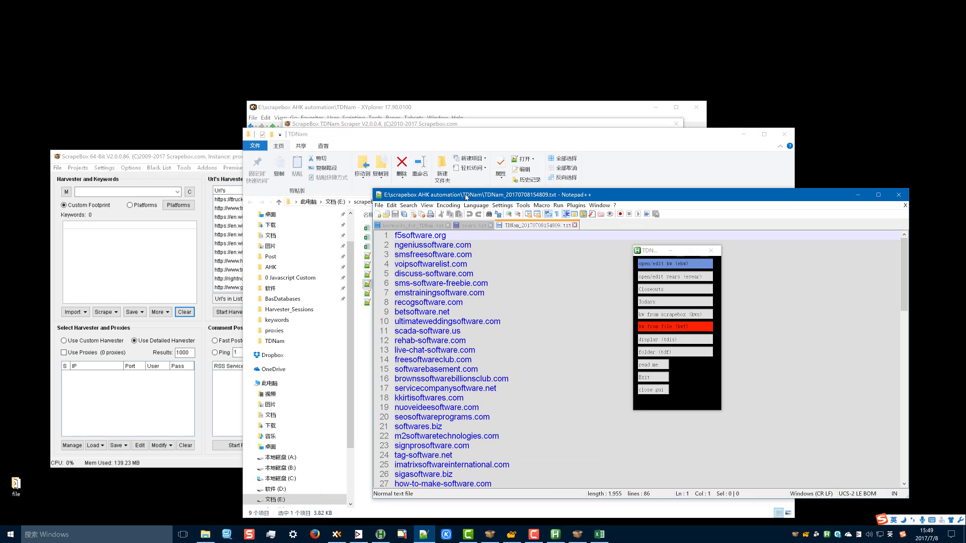
right_click(543, 194)
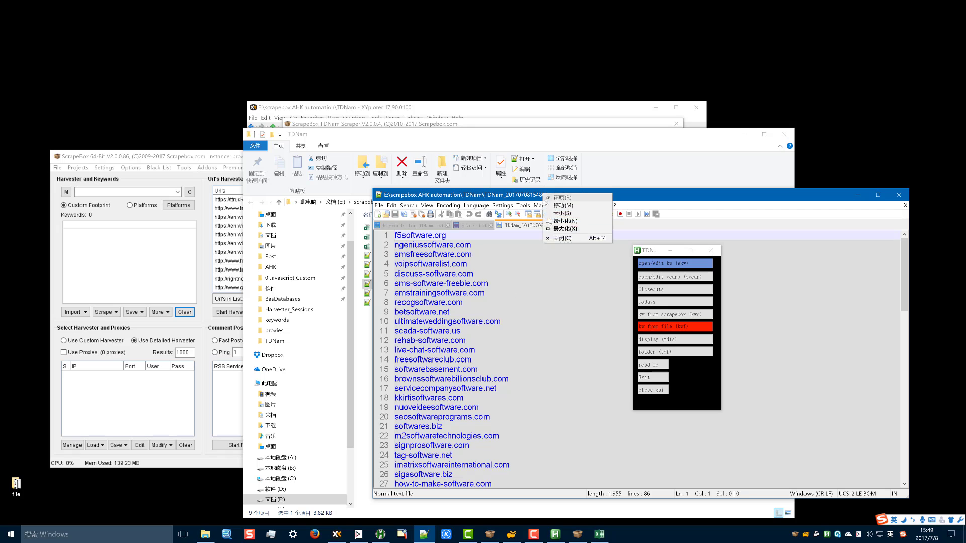
click(550, 237)
click(507, 296)
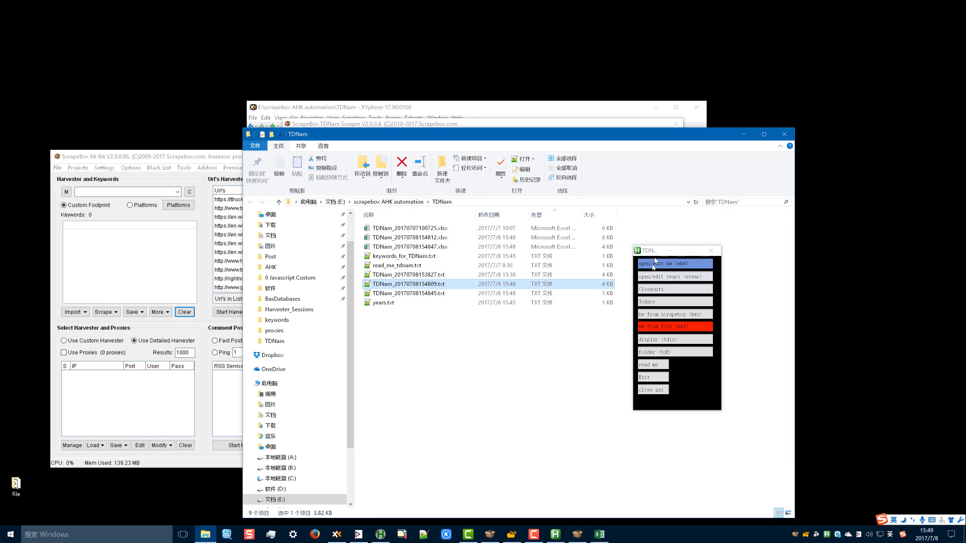
drag(651, 253, 631, 253)
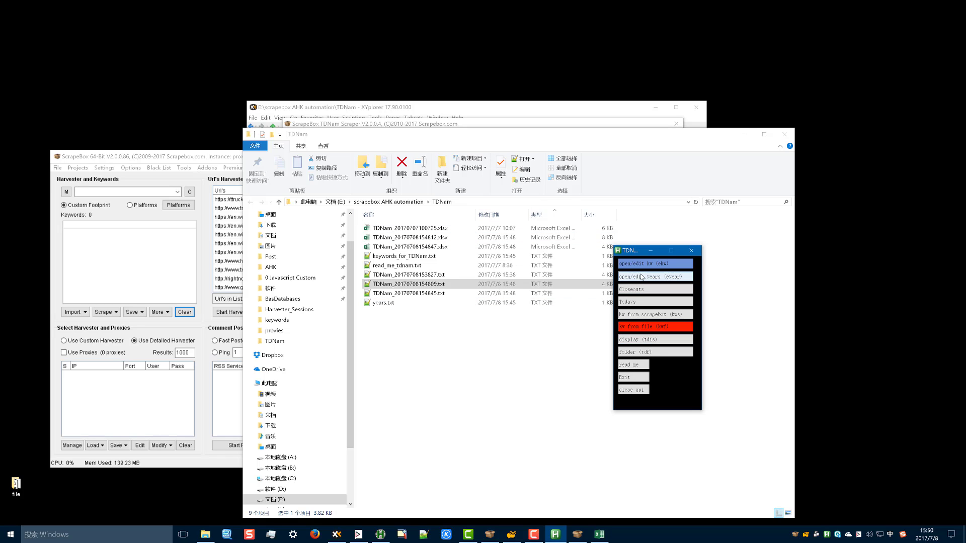
click(640, 353)
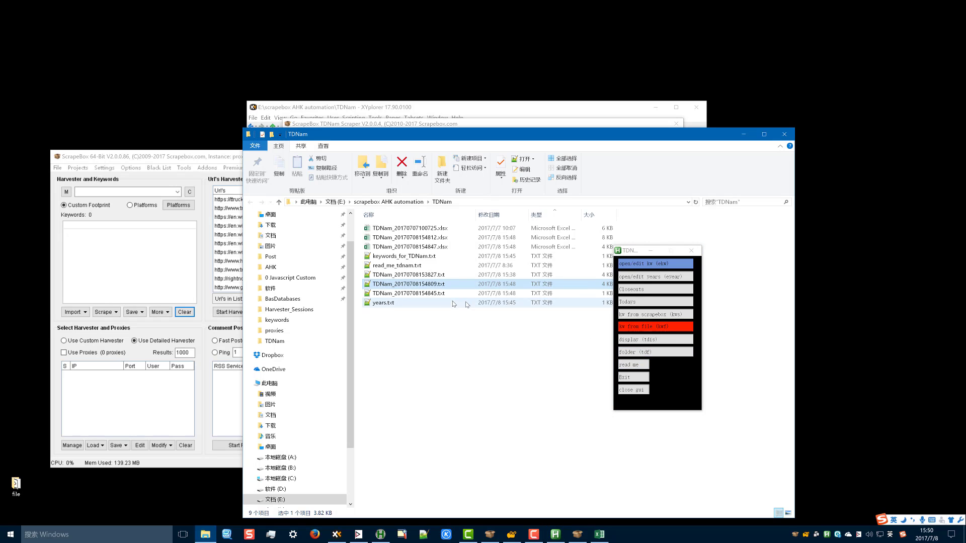
Step: Edit TDNam Scraper.ahk from the scrapebox AHK automation folder in SciTE4AutoHotkey
click(372, 202)
scroll(412, 326, down, 1)
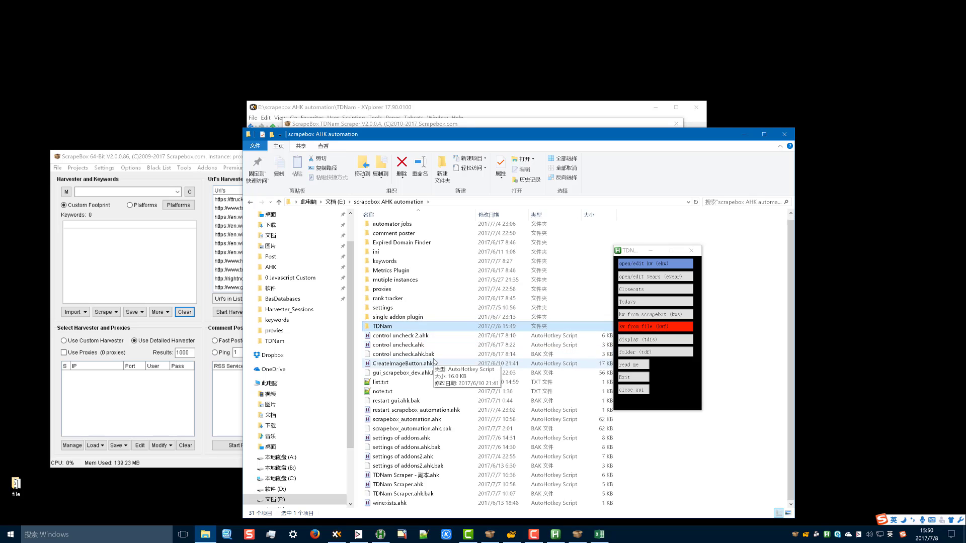
click(418, 456)
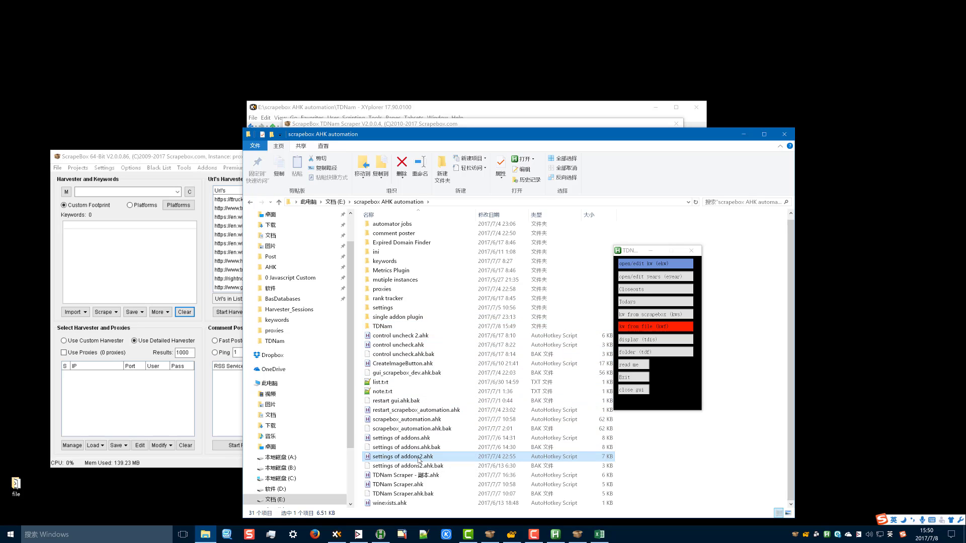
click(404, 495)
right_click(406, 484)
click(418, 342)
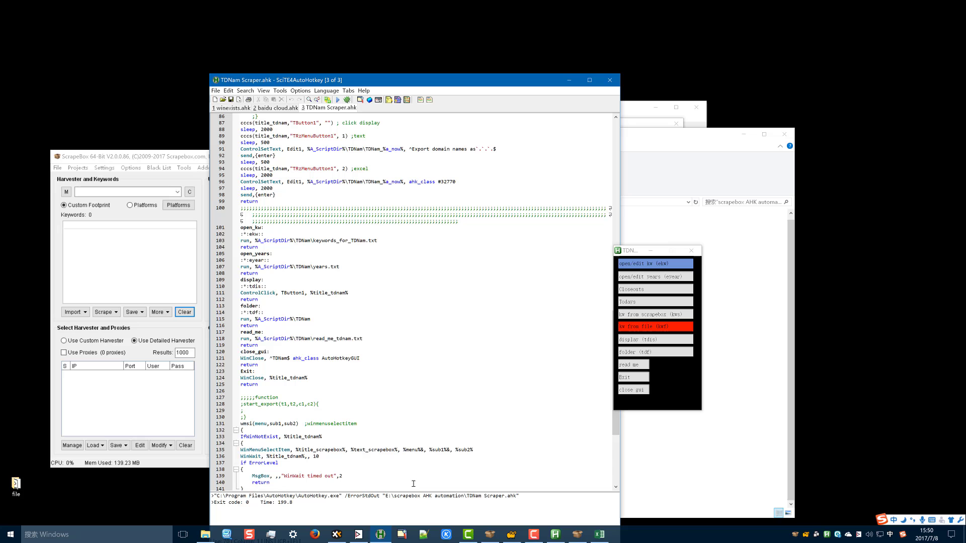
drag(420, 80, 539, 48)
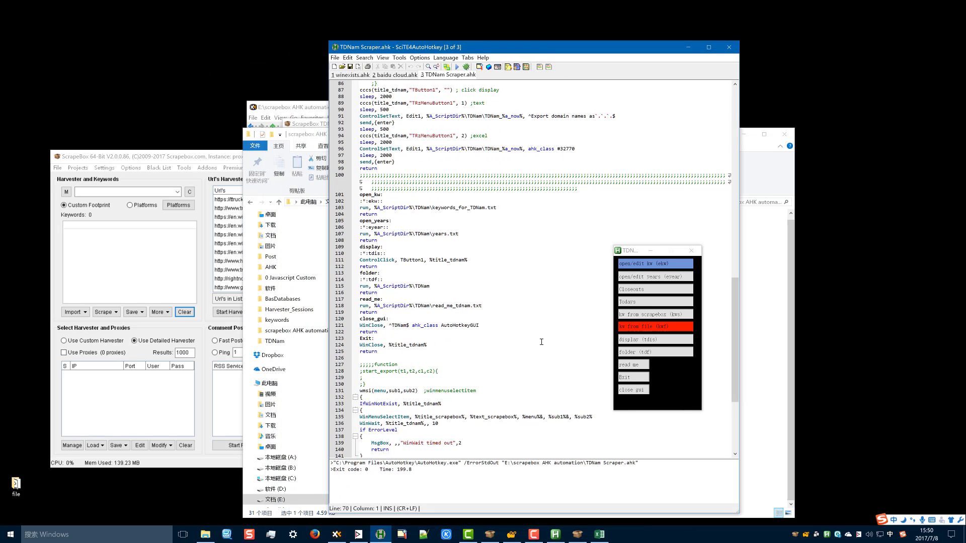